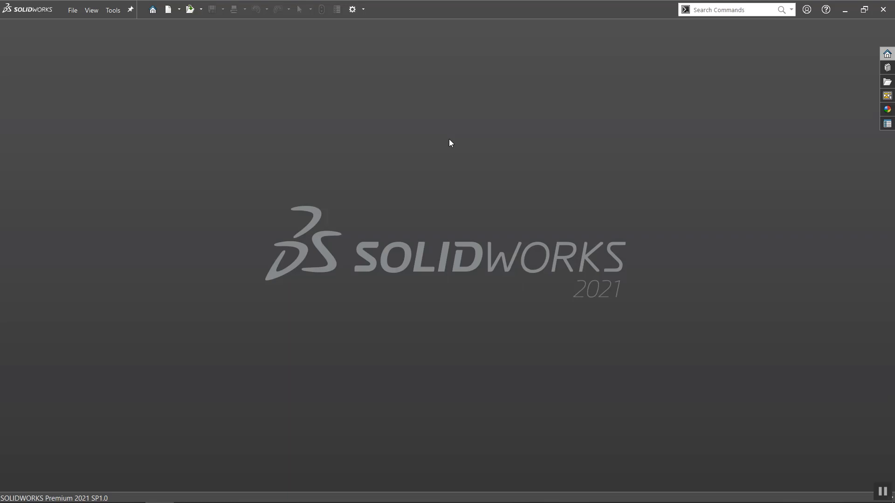
Step: Create a new part document from the advanced template list
key("ctrl+n")
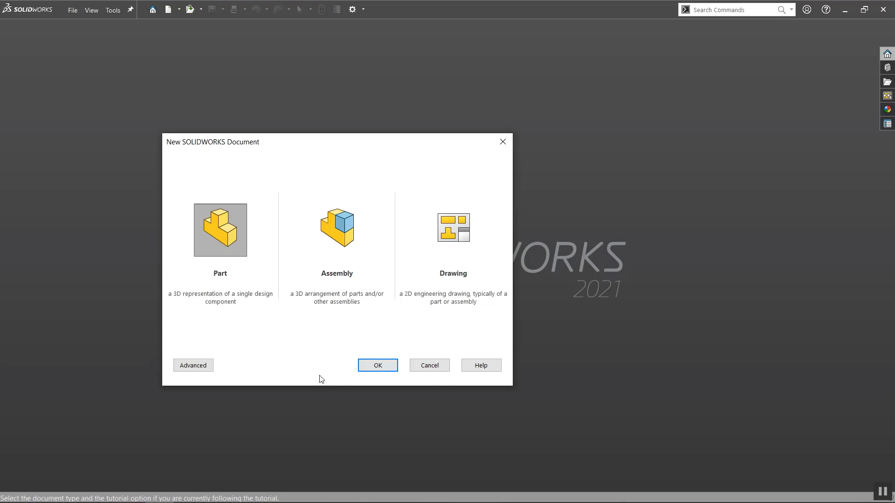
left_click(193, 365)
double_click(193, 185)
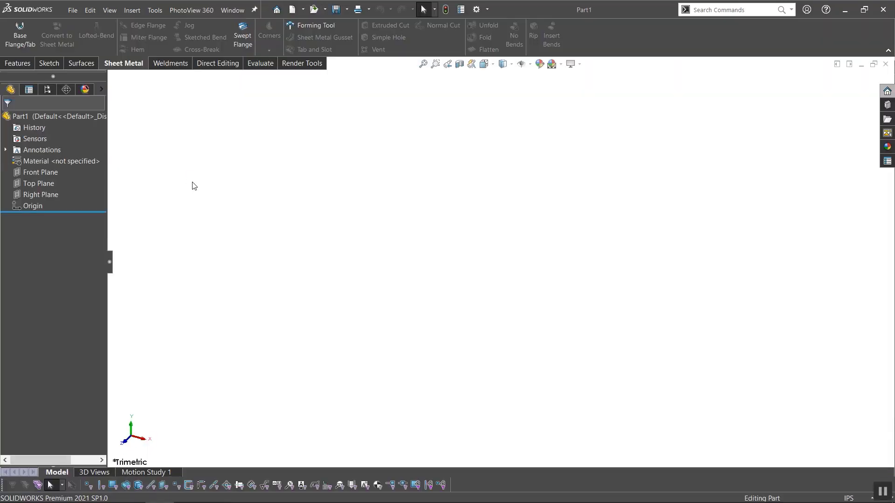
Step: Start a base flange sketch on the Top Plane and draw a center rectangle about 0.94 × 4.08 in from the origin
left_click(17, 37)
left_click(386, 259)
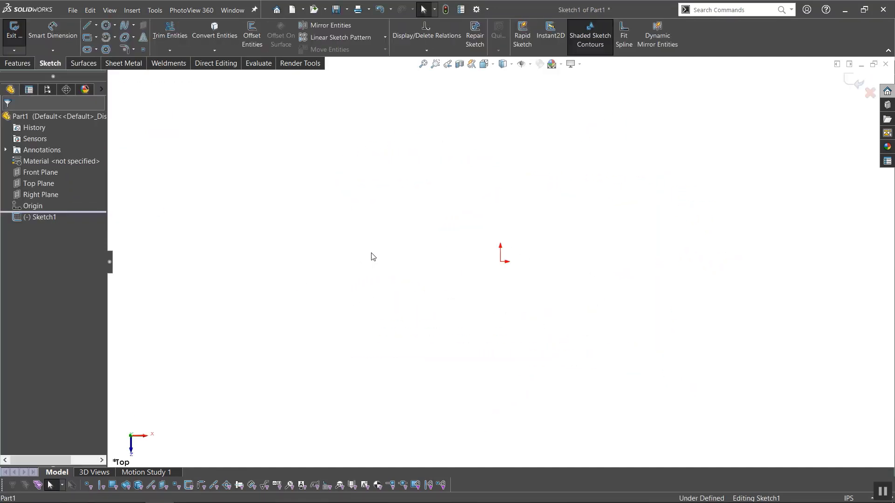
left_click(97, 38)
left_click(119, 60)
left_click(500, 261)
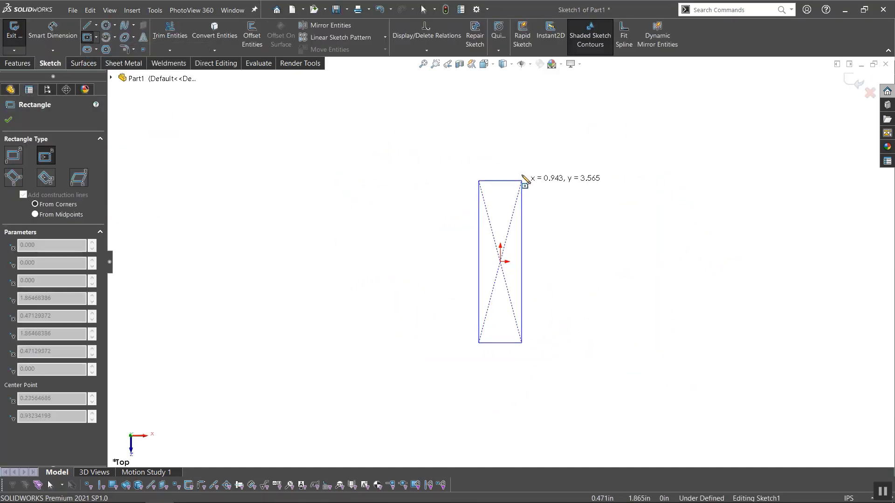
left_click(522, 169)
Step: Dimension the rectangle 81 in long and 14.5 in wide
left_click(65, 36)
left_click(522, 224)
left_click(586, 225)
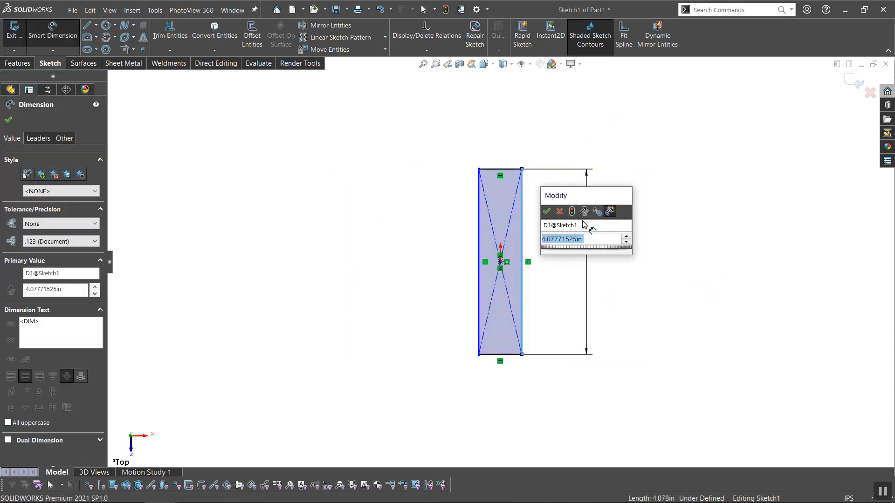
type("81")
key("Return")
left_click(500, 169)
left_click(503, 143)
type("14.5")
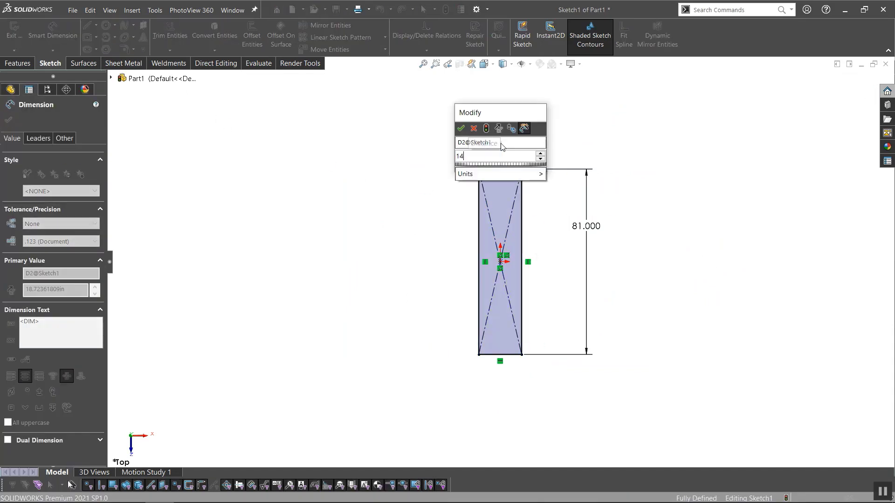
key("Return")
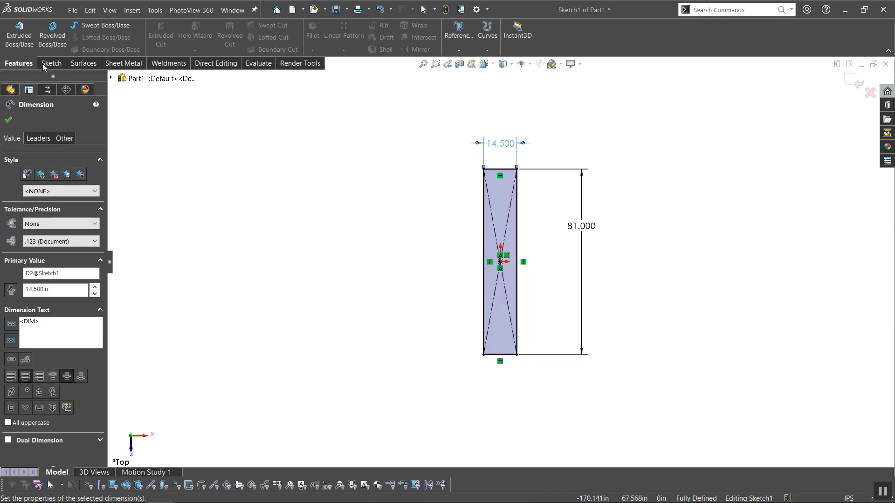
key("Escape")
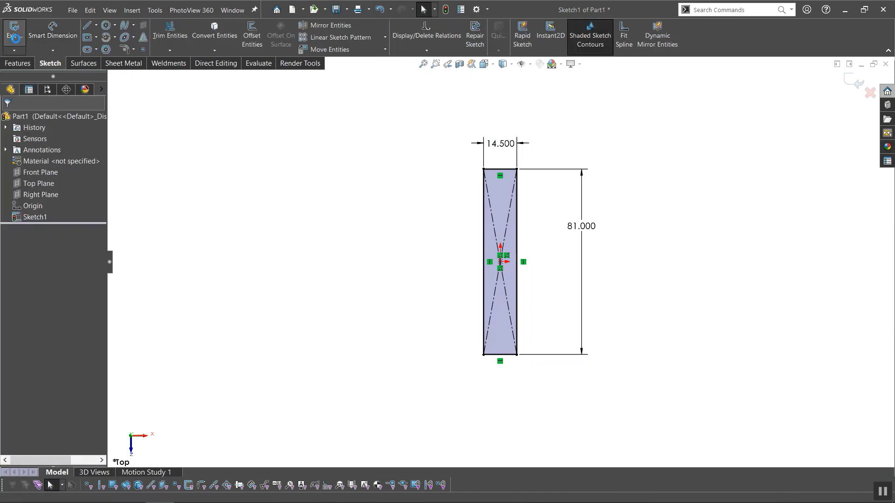
Step: Finish the sketch and create the base flange with a thickness of 0.128 in
left_click(15, 34)
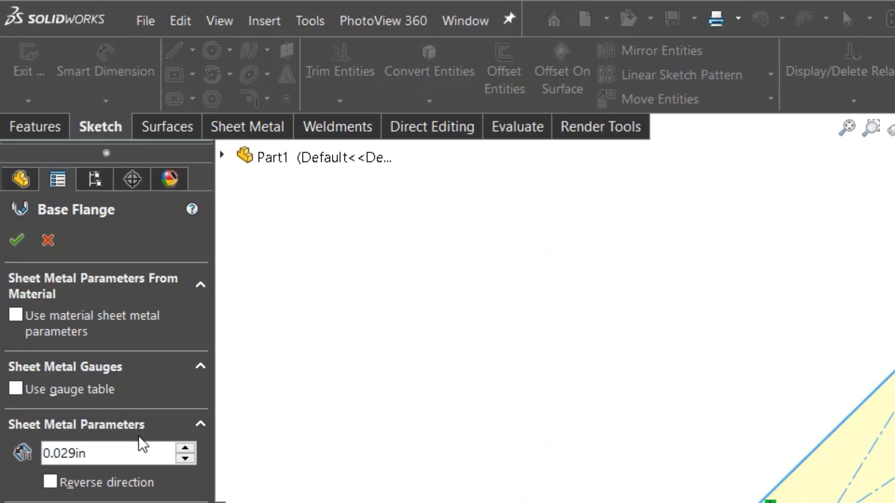
double_click(122, 459)
key("BackSpace")
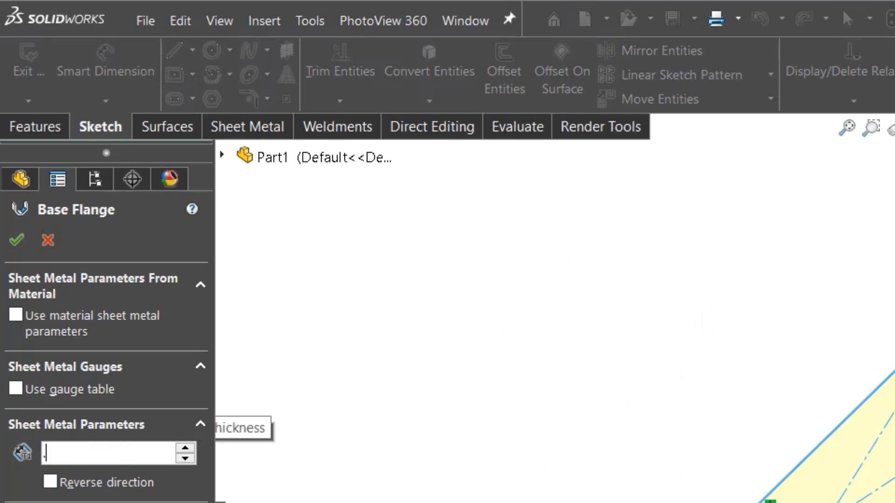
type(".128")
key("Return")
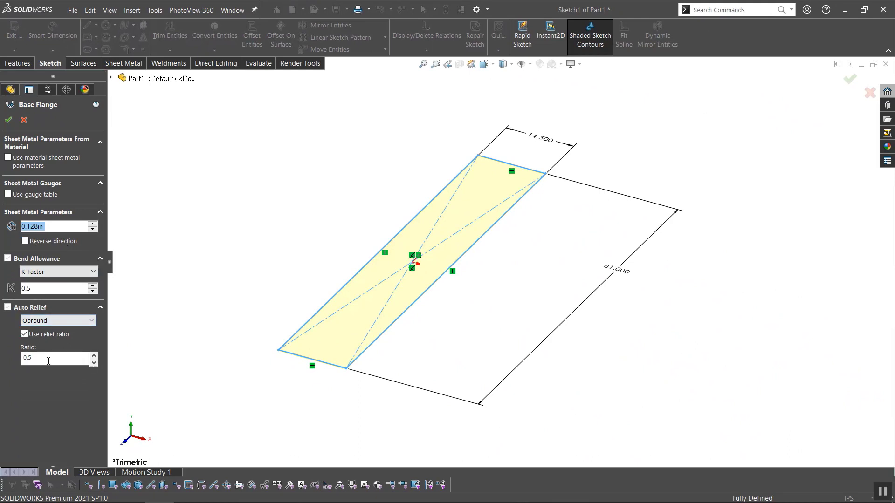
left_click(8, 120)
Step: Open the Sheet-Metal feature's definition and check its bend radius, thickness and K-factor
left_click(39, 240)
right_click(39, 241)
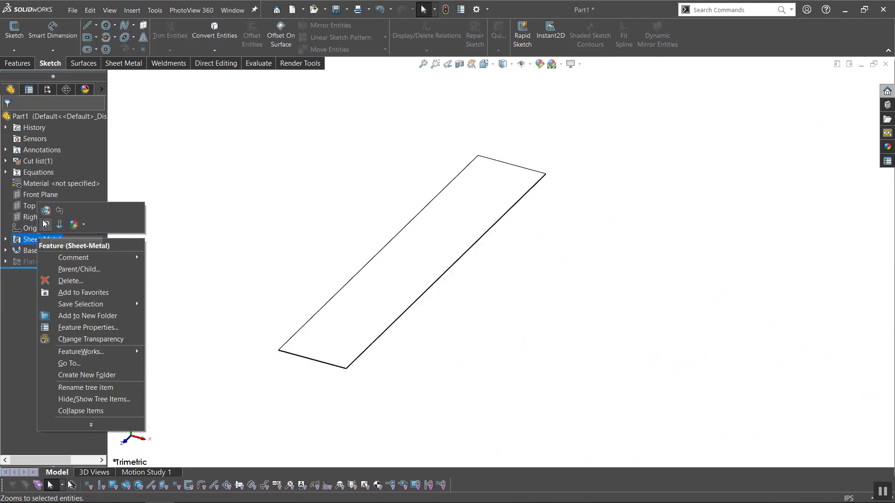
left_click(46, 210)
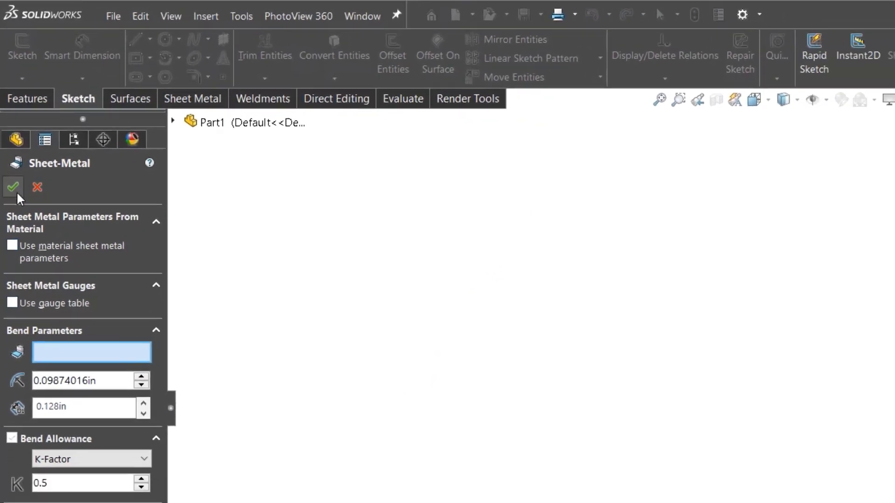
left_click(15, 191)
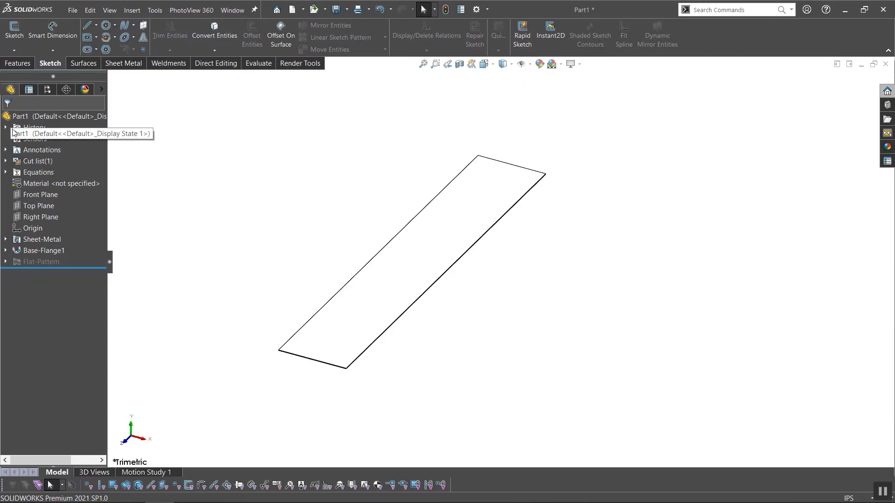
Step: Add an upward edge flange on the plate's left long edge, 14.5 in long, with Tangent Bend length and Bend Outside position
left_click(124, 64)
left_click(150, 26)
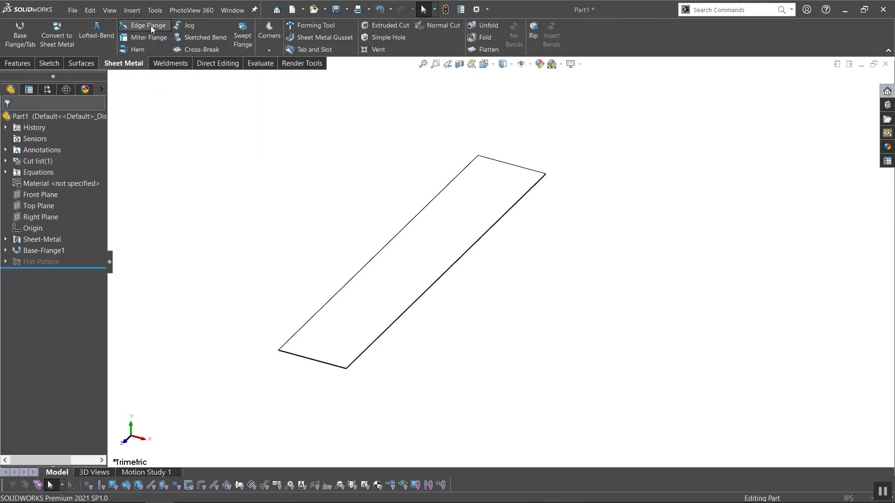
left_click(371, 260)
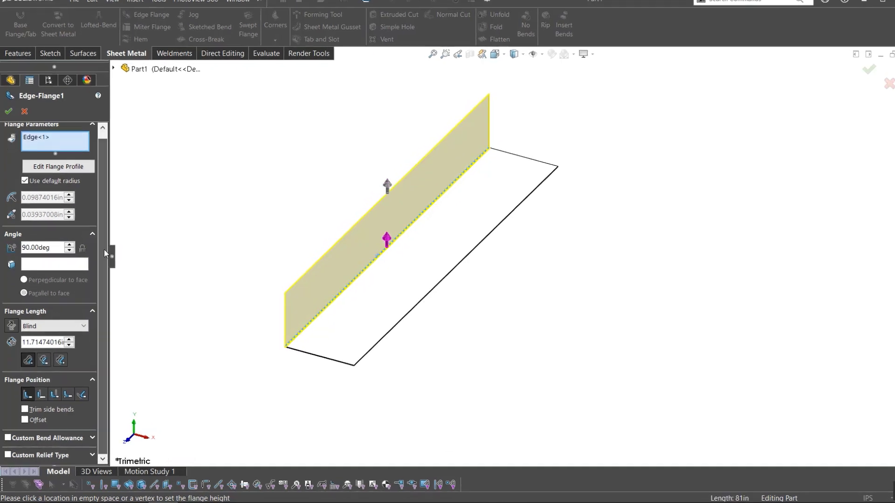
double_click(50, 352)
type("14.5")
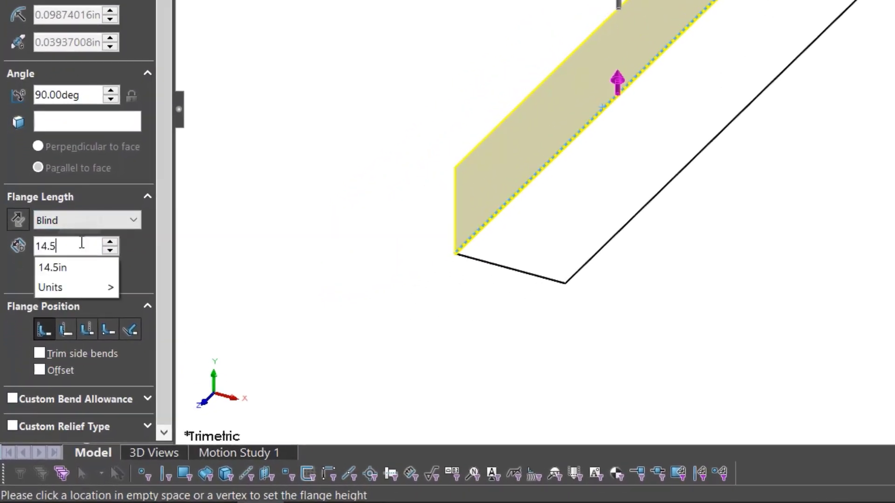
key("Return")
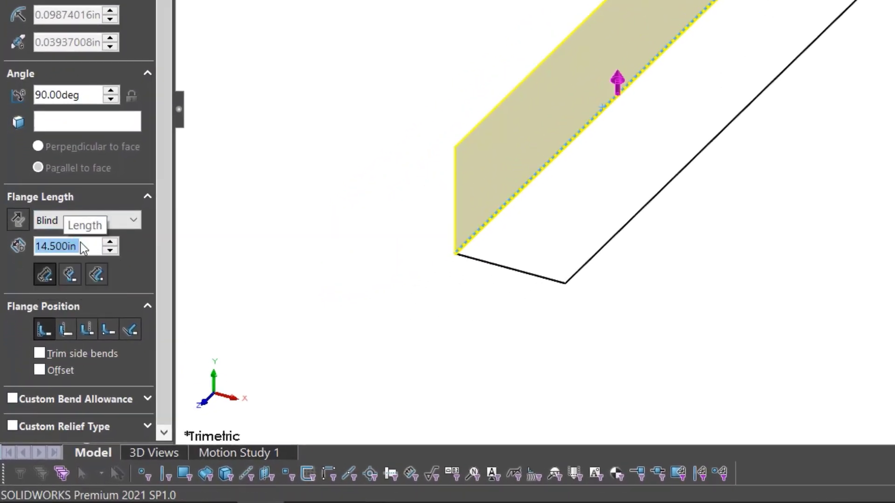
left_click(98, 276)
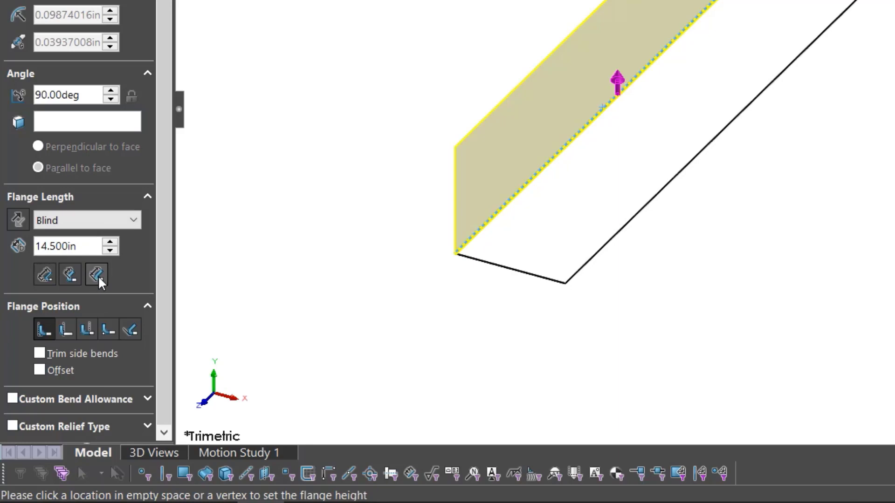
left_click(86, 329)
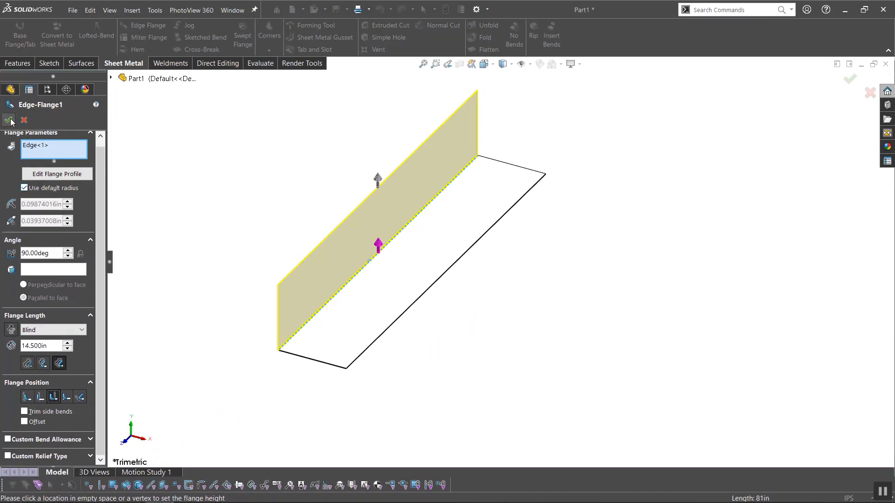
left_click(9, 120)
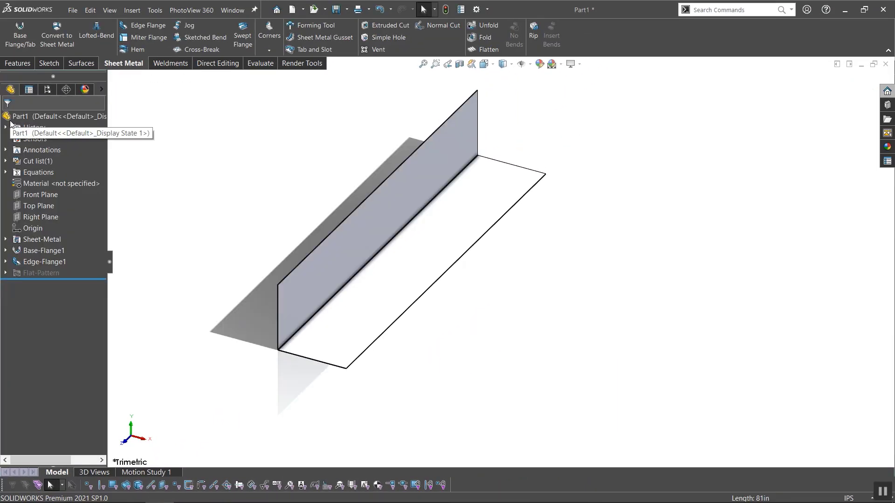
Step: Add an edge flange on the upright wall's top edge, 14.628 in long, extending over the base
left_click(150, 26)
left_click(369, 199)
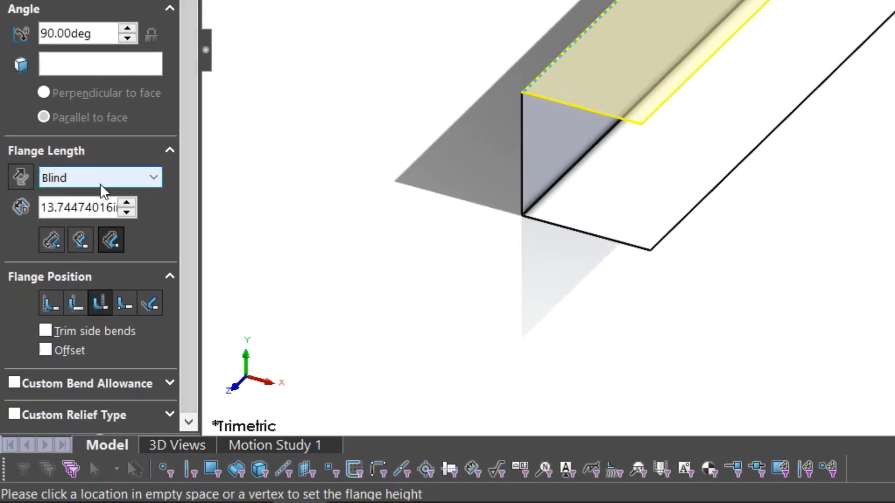
double_click(89, 207)
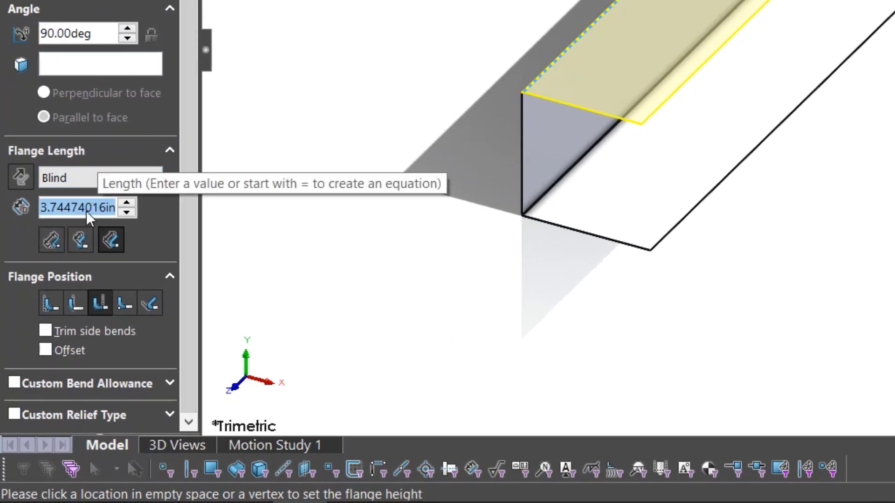
type("14.628")
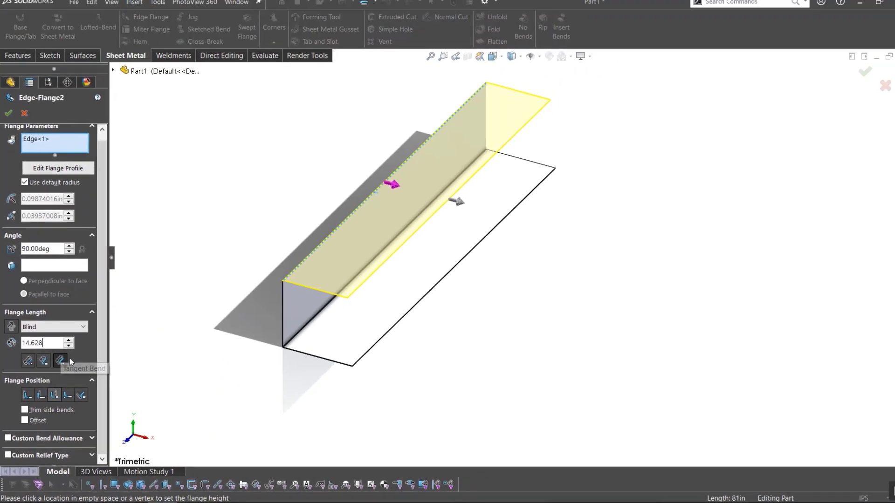
left_click(9, 113)
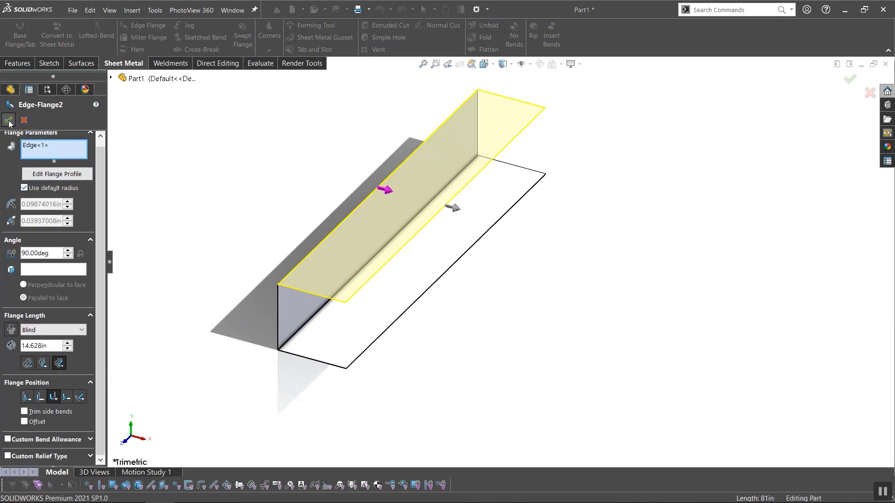
Step: Add a downward edge flange on the top panel's free long edge, 14.59 in long, with Outer Virtual Sharp length and Material Outside position
left_click(150, 26)
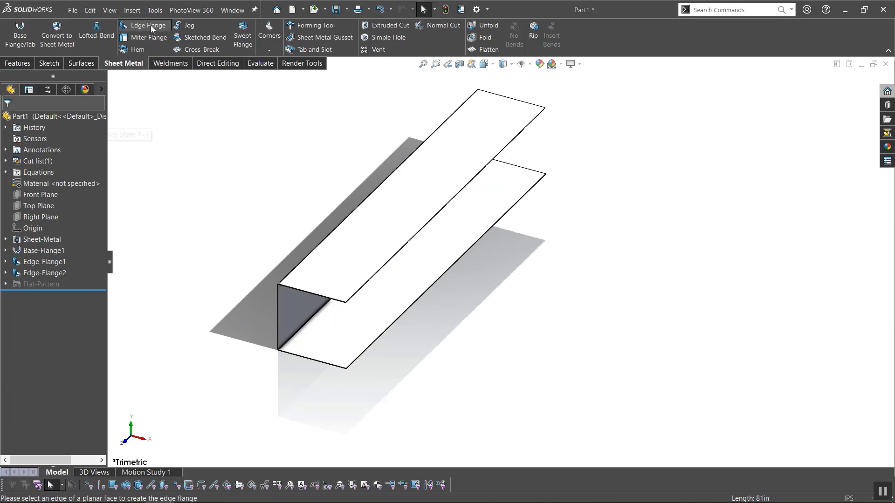
left_click(425, 231)
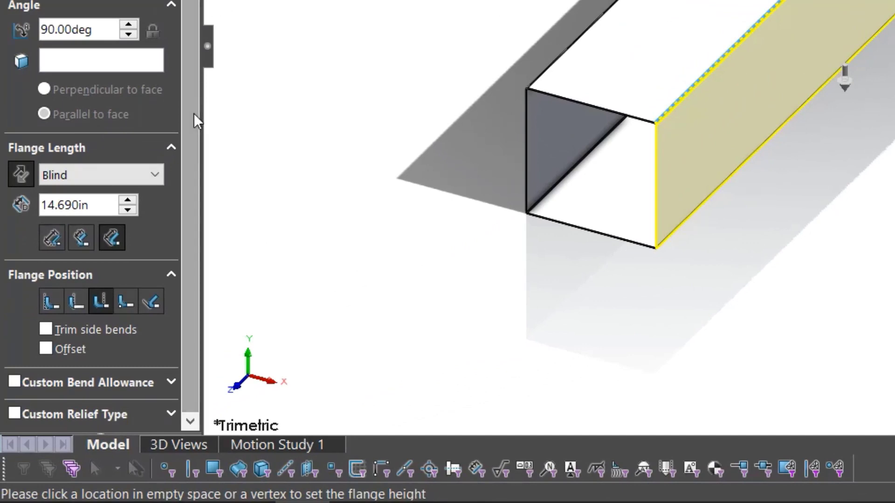
double_click(111, 207)
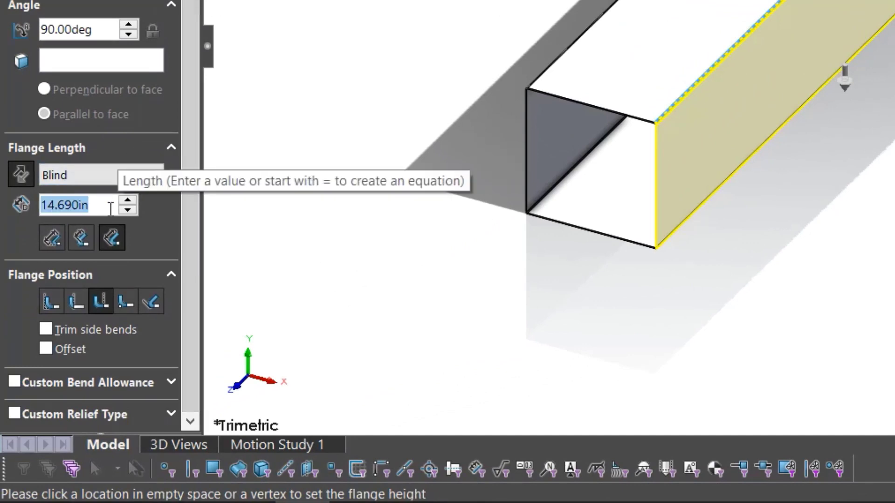
type("14.59")
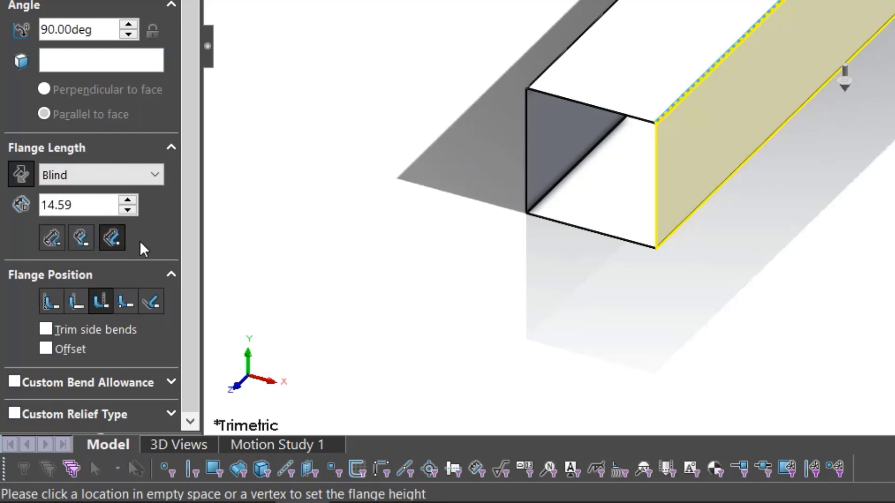
left_click(51, 238)
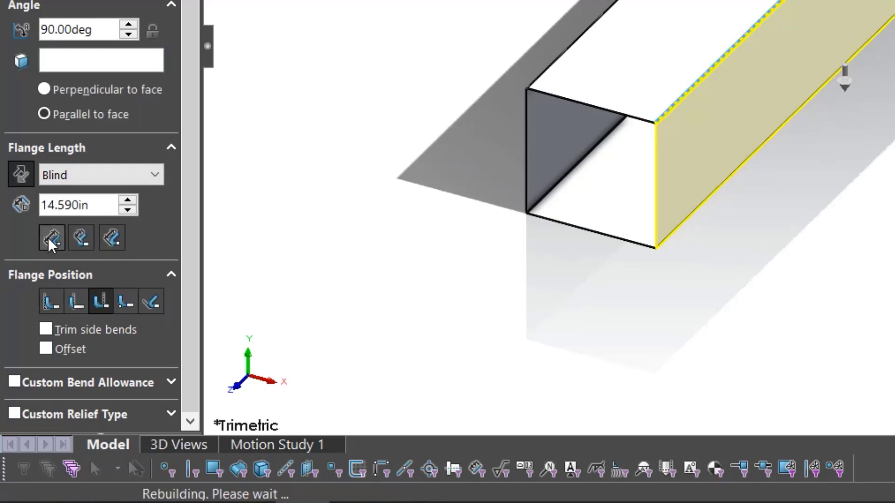
left_click(76, 302)
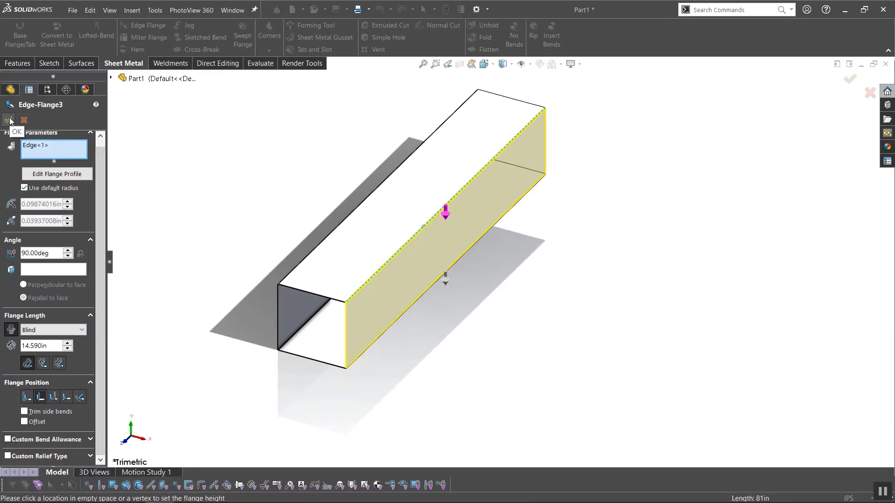
left_click(10, 121)
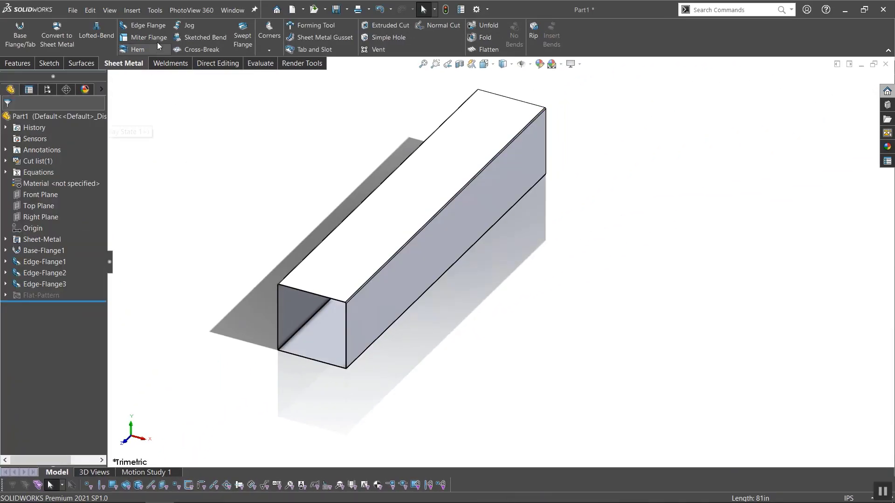
Step: Add an inward seam edge flange along the outer wall's free bottom edge, 1.5 in long, with Inner Virtual Sharp length and Material Inside position
left_click(152, 25)
middle_click_drag(242, 361, 285, 292)
scroll(482, 282, "down", 5)
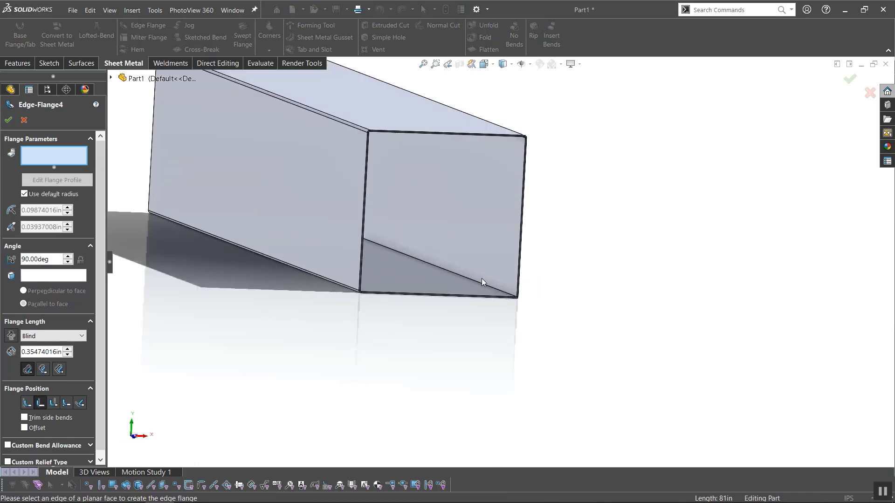
scroll(482, 282, "down", 4)
left_click(625, 335)
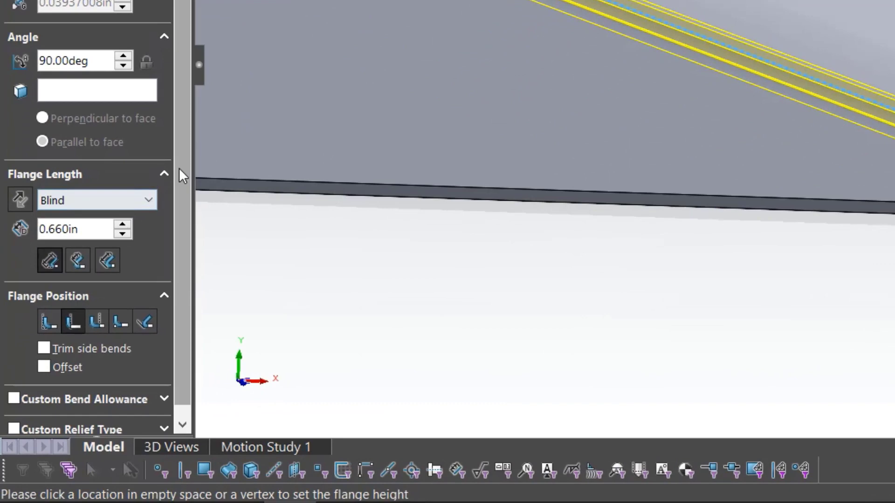
left_click(100, 226)
type("1.5")
key("Return")
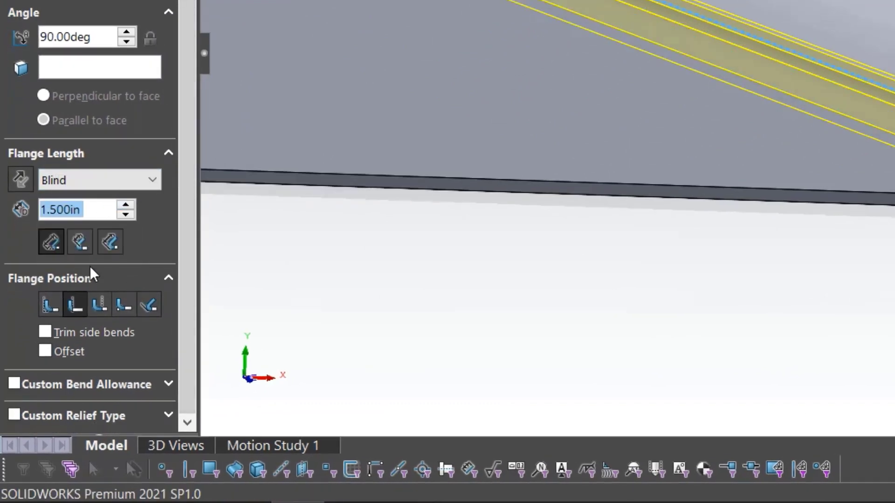
left_click(79, 242)
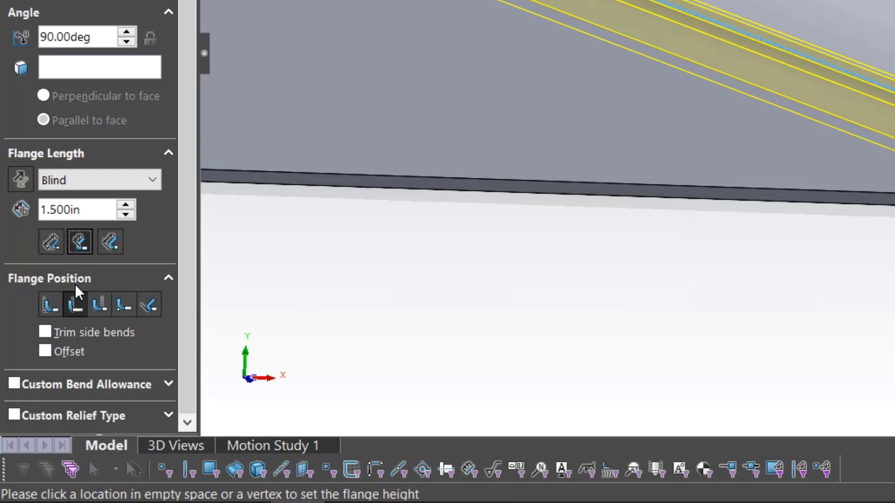
left_click(54, 303)
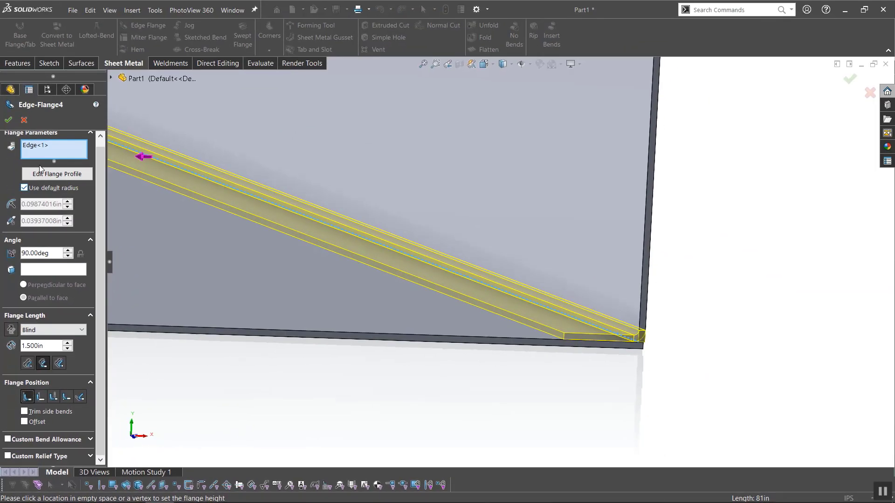
left_click(8, 122)
Step: Add an edge flange closing the front opening from the seam wall's vertical end edge, 14.25 in long, with Bend Outside position
middle_click_drag(365, 375, 373, 335)
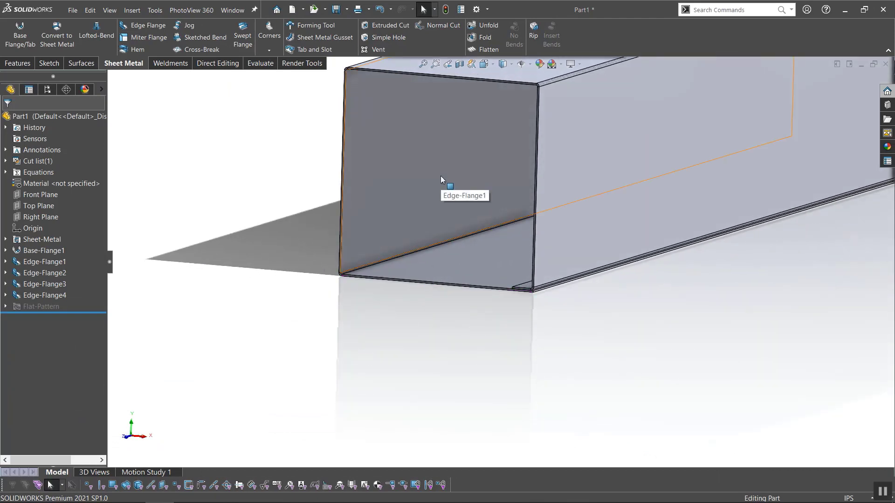
middle_click_drag(440, 179, 434, 294)
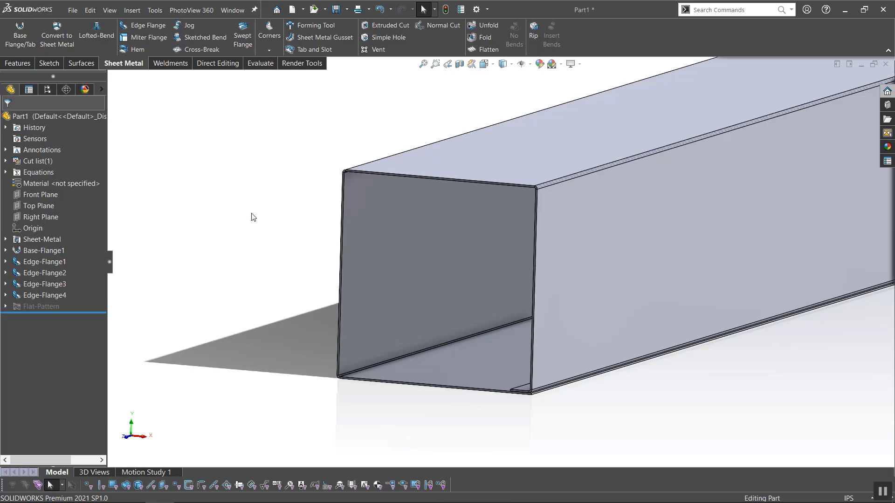
left_click(143, 25)
left_click(535, 252)
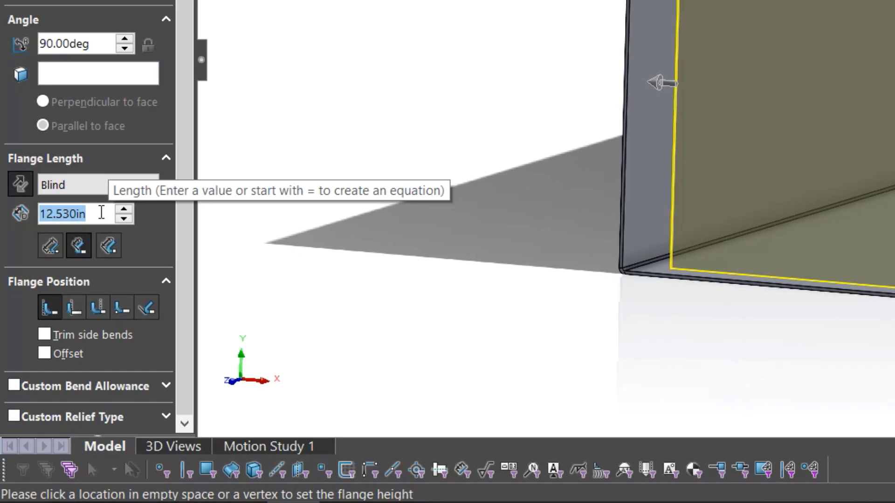
type("14.25")
key("Return")
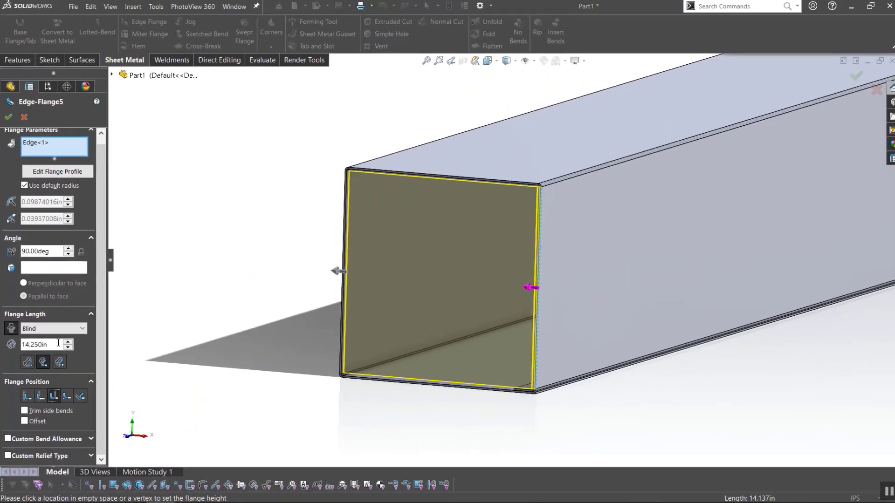
key("Return")
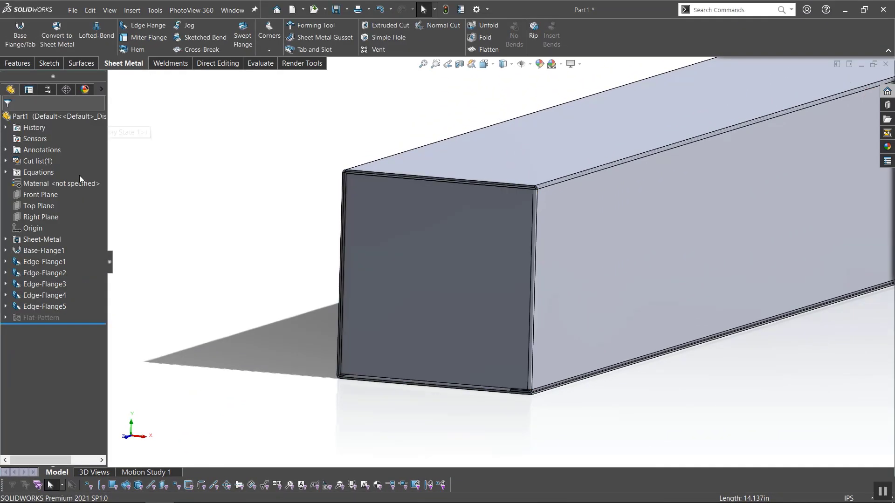
Step: Start an edge flange on the top panel's front edge, extending down over the box end, 14.25 in long with Material Outside position
left_click(149, 25)
left_click(446, 180)
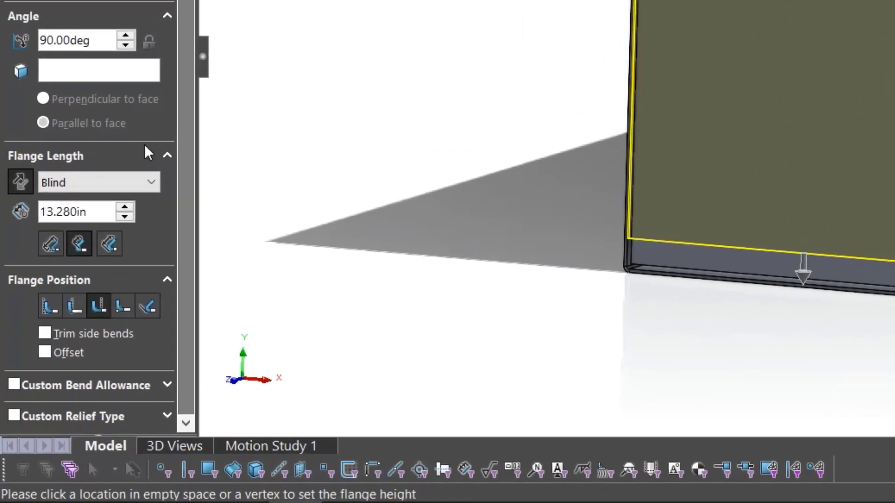
double_click(102, 212)
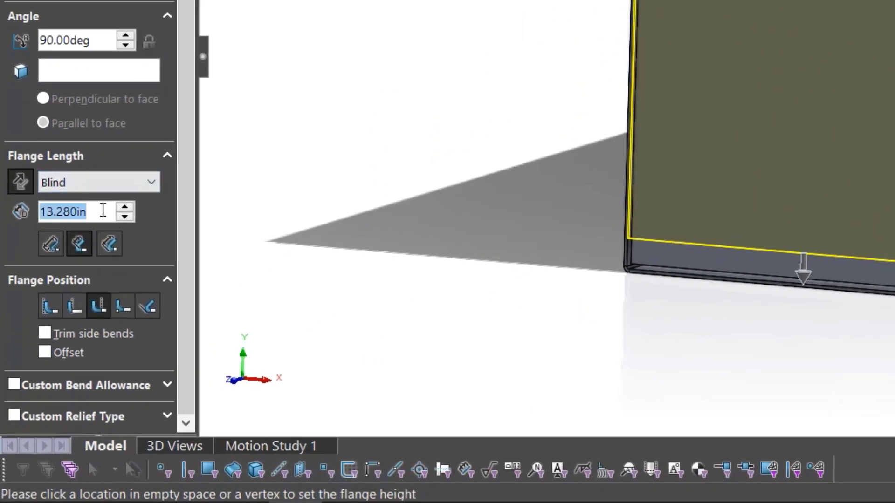
type("14.25")
key("Return")
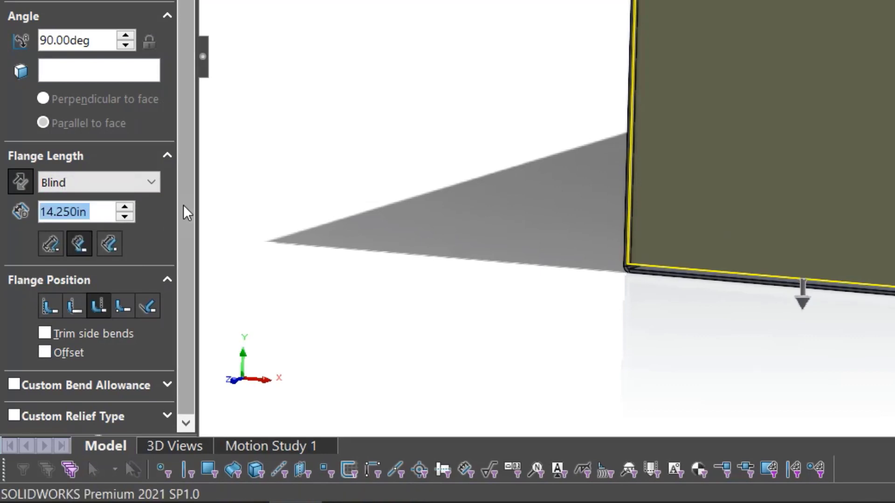
left_click(75, 306)
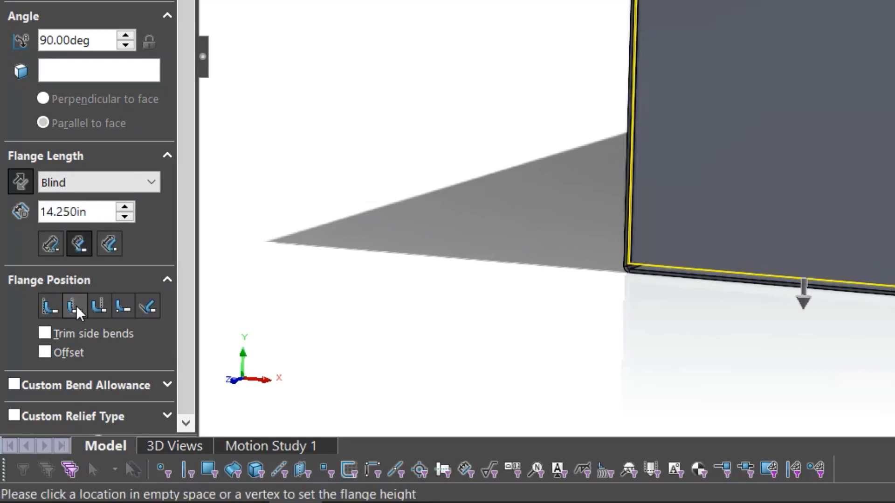
Step: Enable Trim side bends and a 0.25 in blind offset for the top end flange, and create it
left_click(45, 334)
left_click(45, 353)
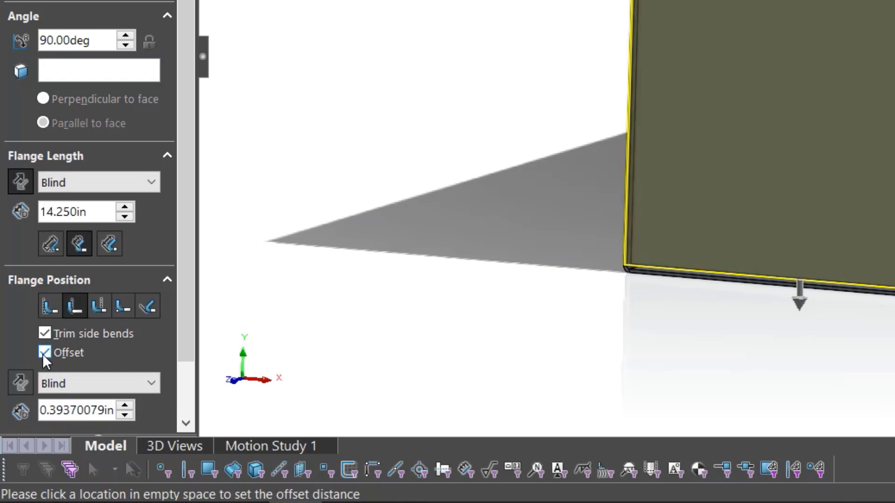
scroll(191, 280, "down", 2)
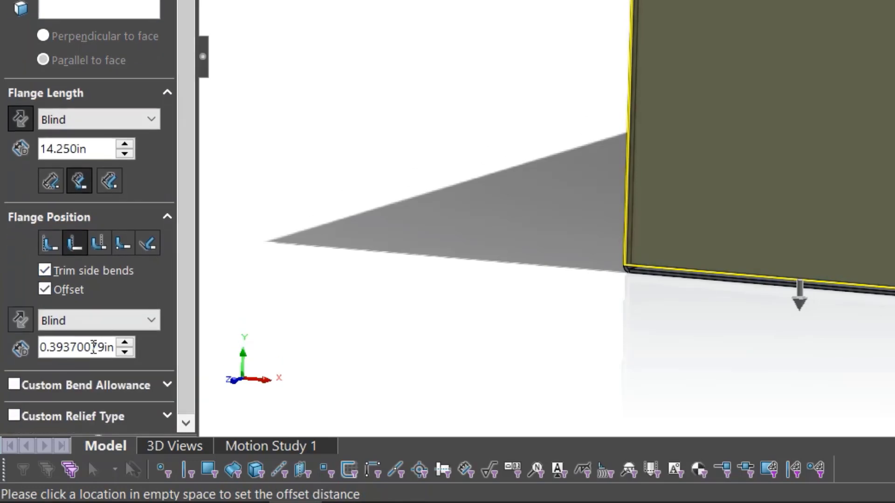
double_click(89, 348)
type(".25")
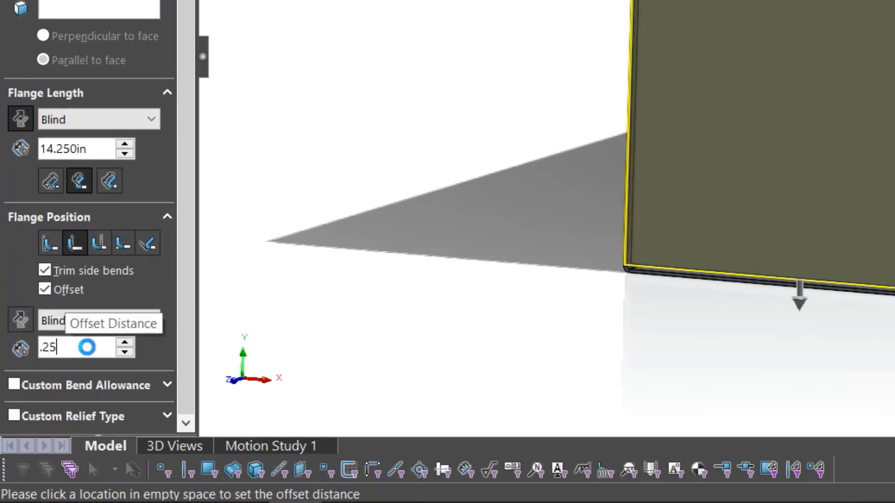
key("Return")
middle_click_drag(299, 383, 265, 326)
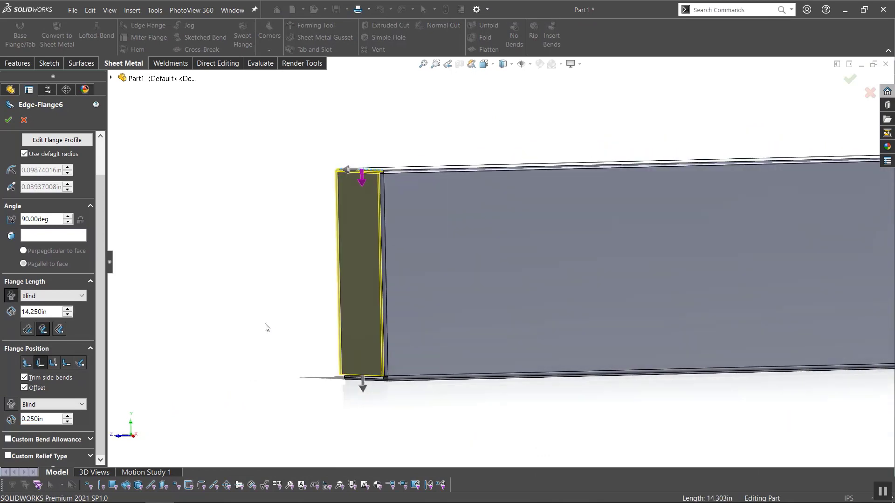
scroll(410, 183, "down", 5)
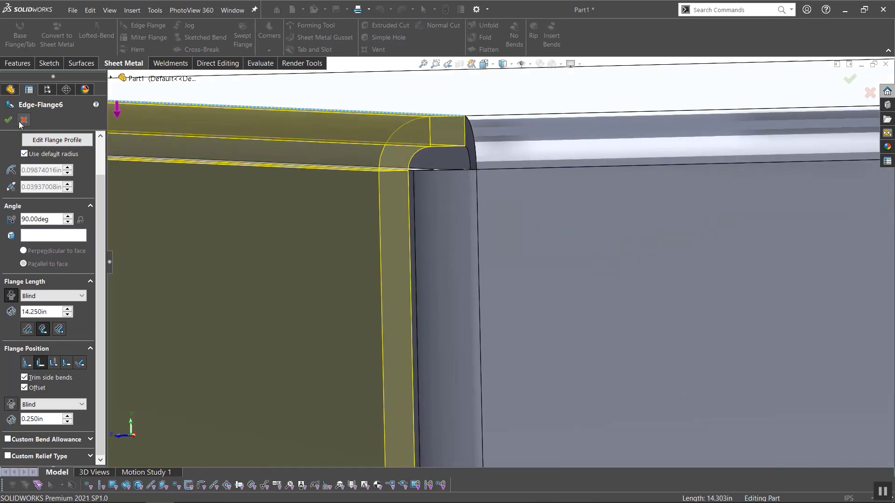
left_click(12, 120)
Step: Add an end flange on the opposite wall's vertical front edge, 14.5 in long, with Bend Outside position and 0.290 in offset
scroll(333, 335, "up", 5)
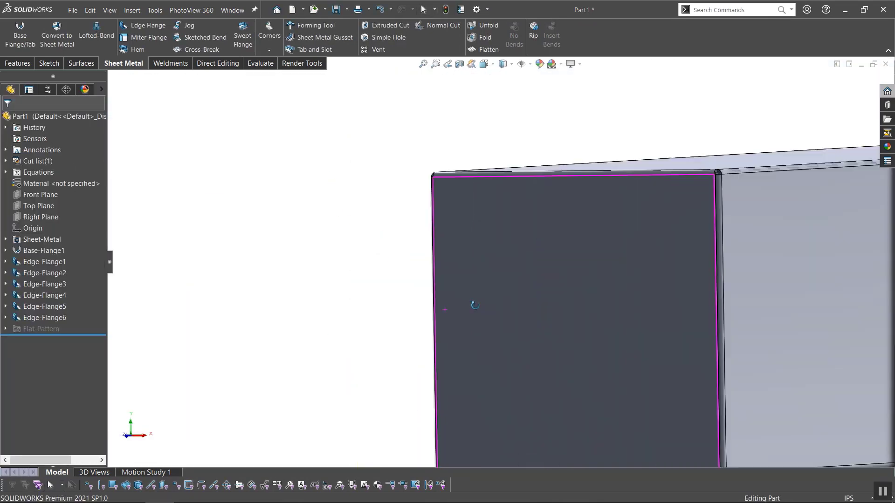
key("Return")
left_click(430, 303)
type("14.5")
scroll(52, 280, "down", 1)
key("Return")
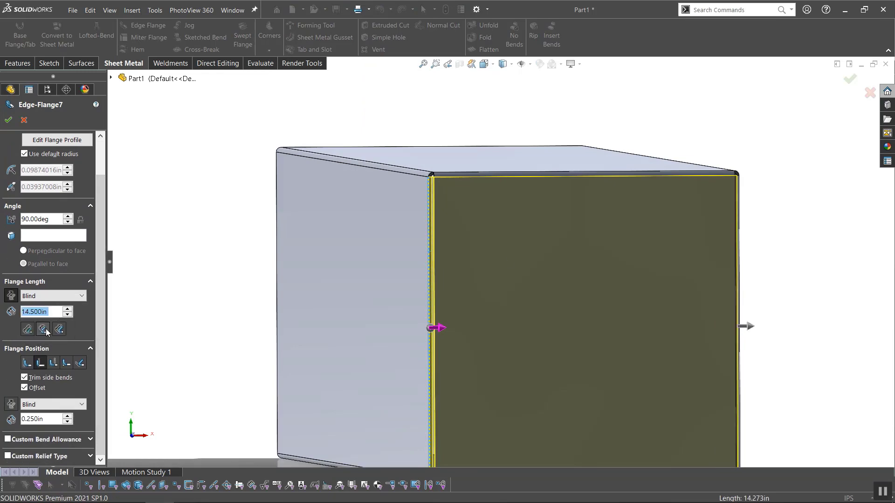
middle_click_drag(466, 302, 521, 350)
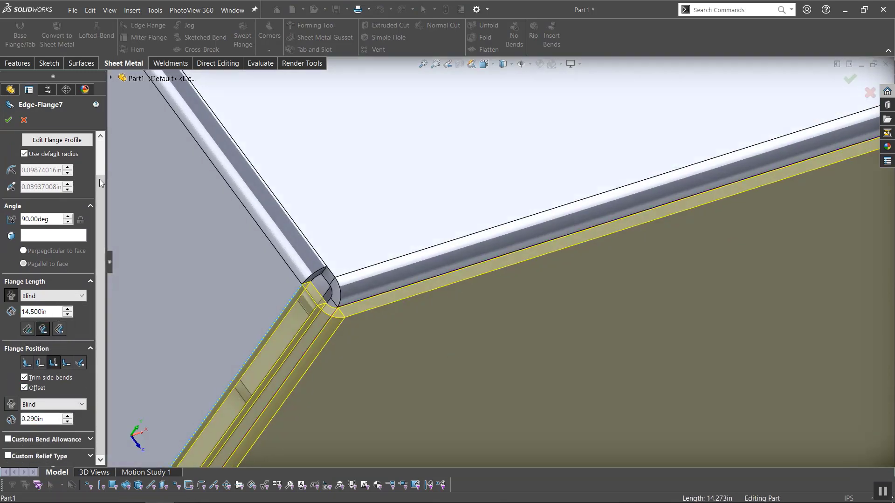
scroll(520, 350, "down", 2)
key("Return")
Step: Add an end flange on the base's front edge, 14.5 in long, with Bend Outside position and 0.290 in offset
scroll(521, 350, "up", 3)
left_click(519, 350)
left_click(148, 25)
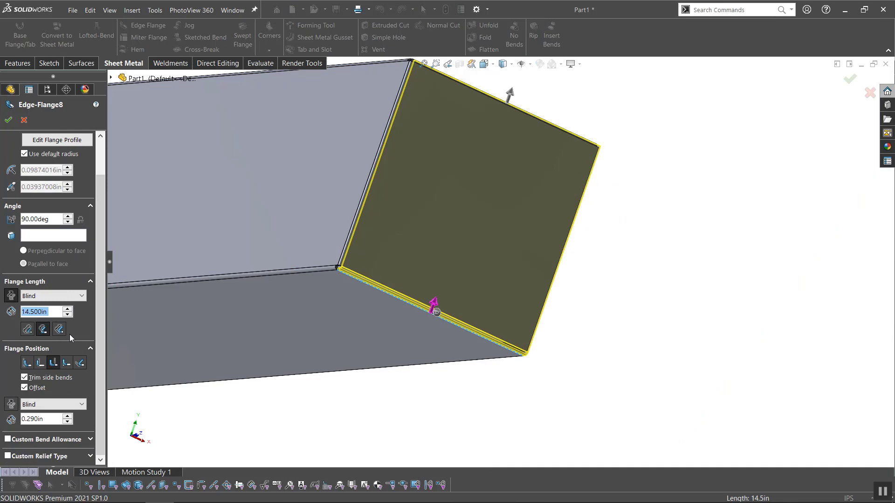
scroll(404, 239, "down", 5)
key("Return")
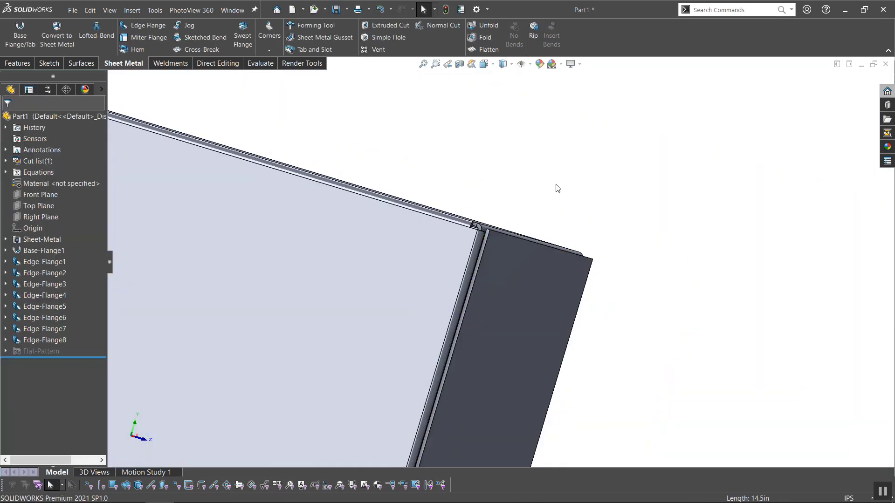
Step: Flatten the part to inspect its flat pattern, and return it to the folded state
key("f")
left_click(489, 50)
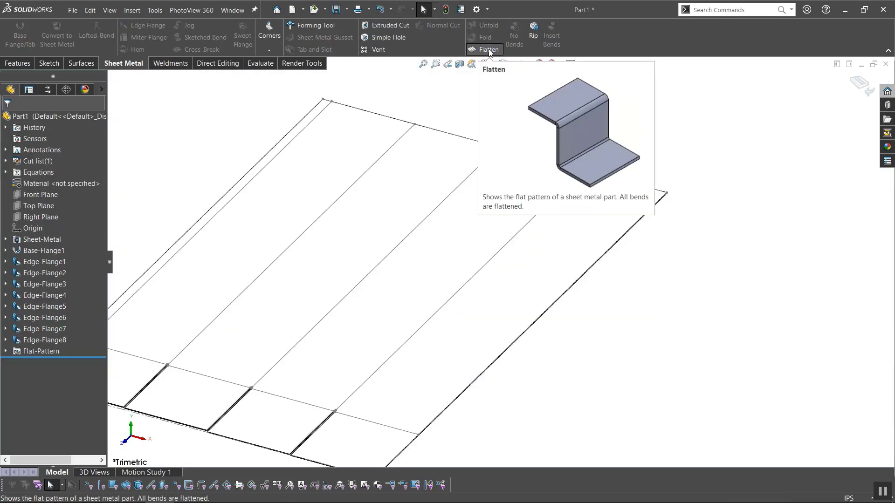
middle_click_drag(349, 338, 483, 270, "ctrl")
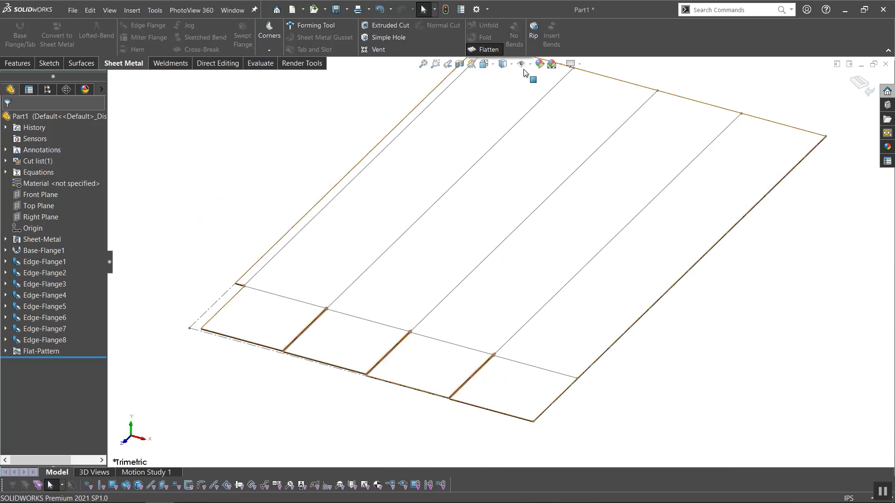
left_click(488, 50)
middle_click_drag(476, 207, 264, 238, "ctrl")
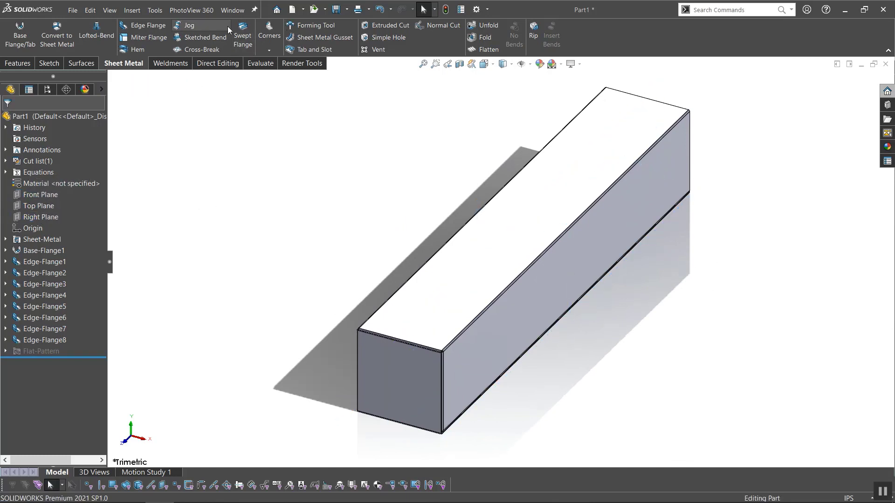
Step: Mirror Edge-Flange5 through Edge-Flange8 about the Front Plane to close the box's other end
scroll(261, 34, "up", 3)
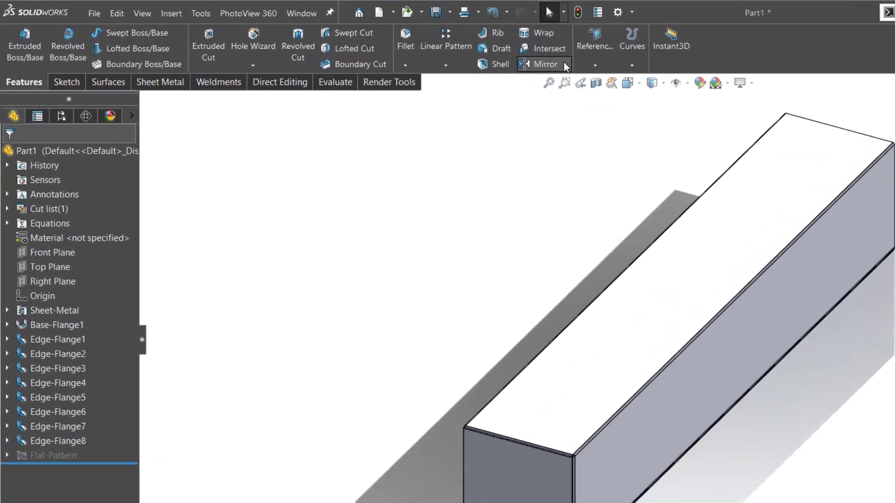
left_click(416, 49)
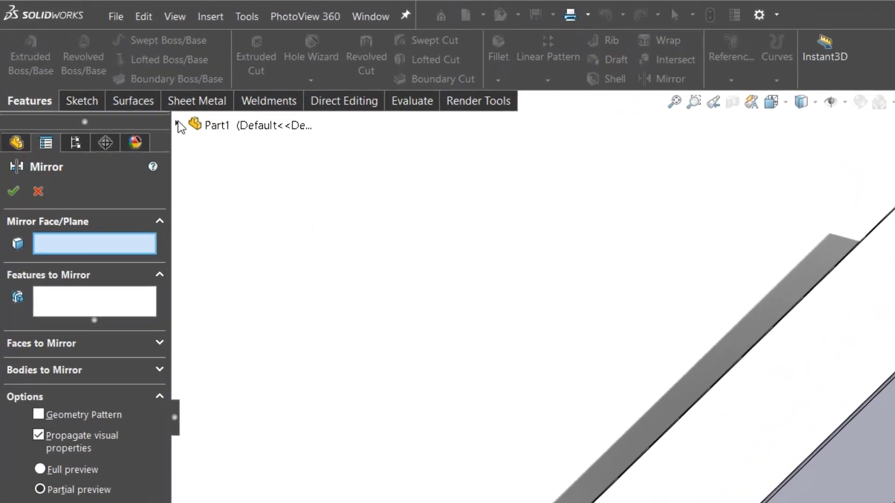
left_click(177, 124)
left_click(245, 251)
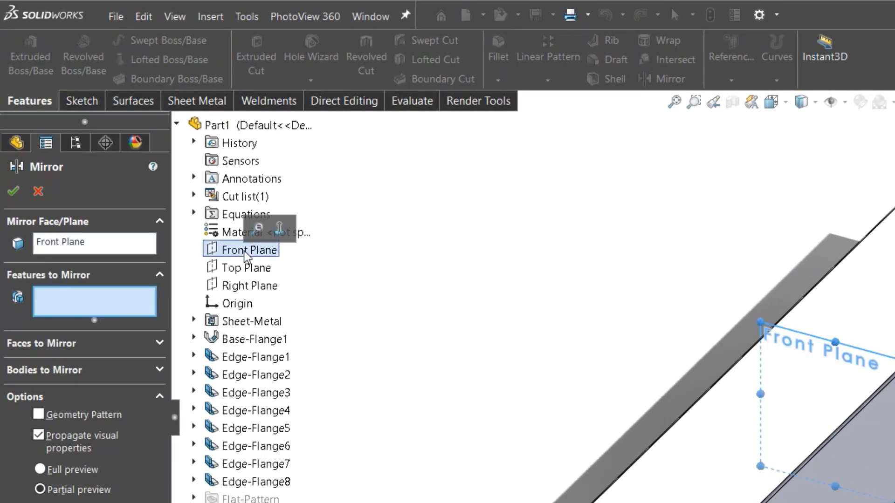
left_click(252, 482)
left_click(232, 464)
left_click(215, 449)
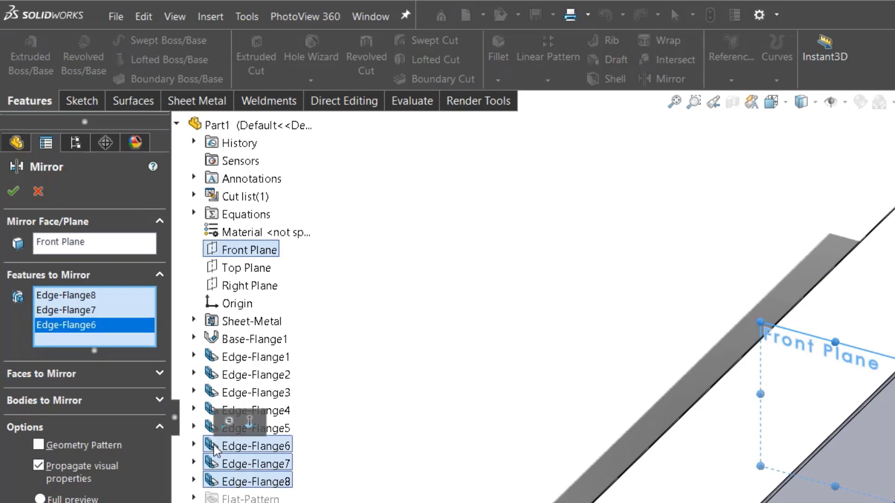
left_click(266, 428)
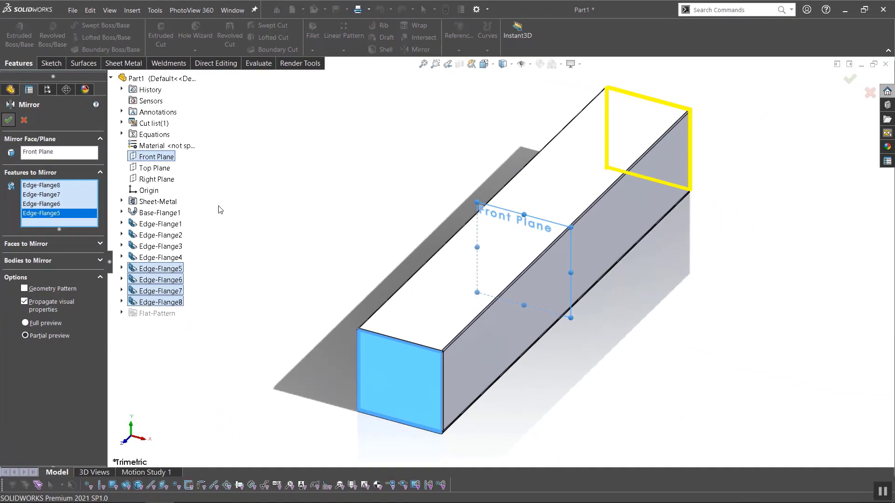
left_click(13, 191)
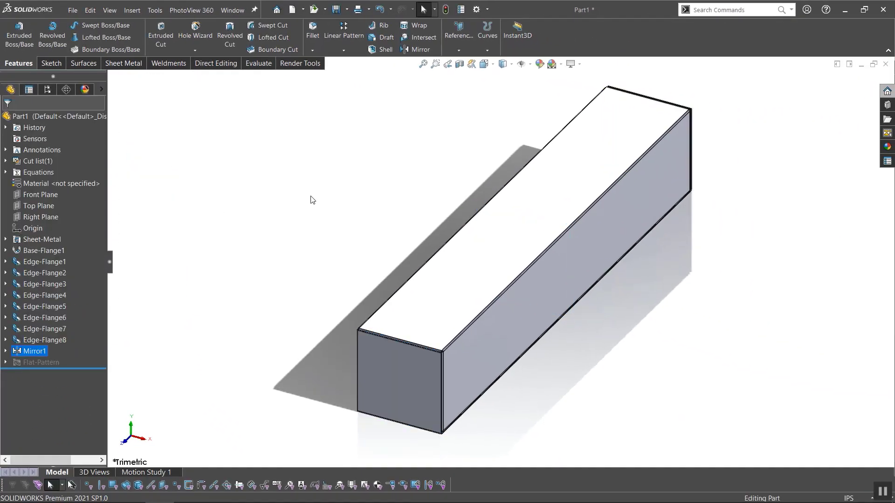
Step: Flatten the mirrored box to view the flat pattern with both closed ends
key("f")
left_click(124, 63)
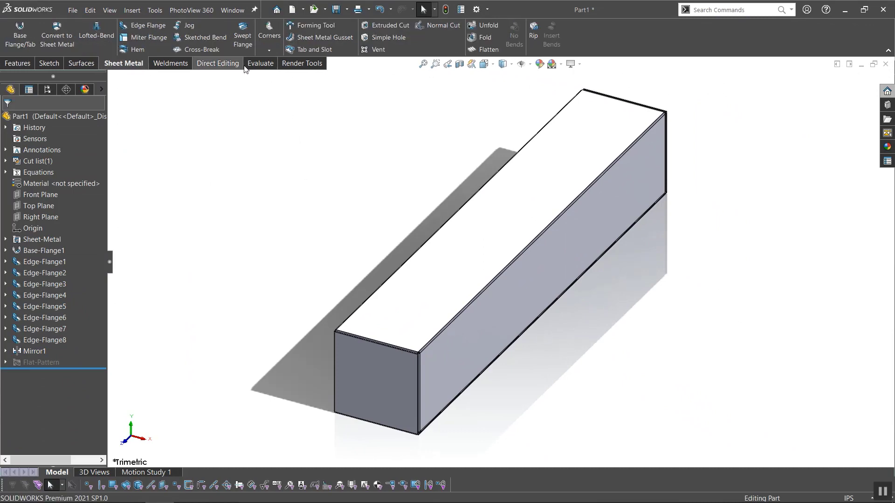
left_click(485, 49)
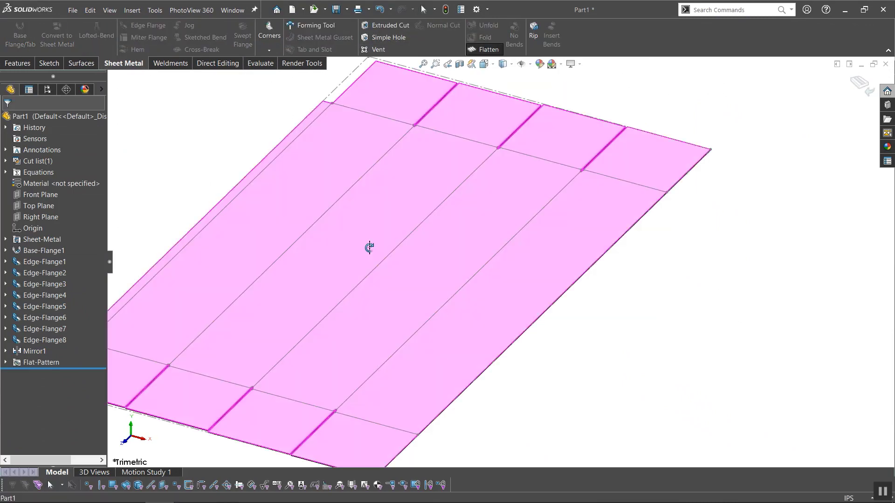
key("f")
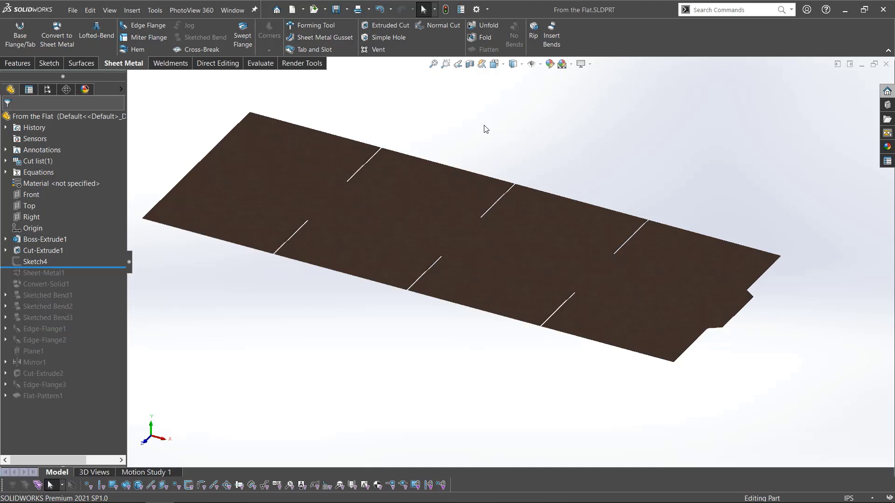
Step: Roll the From the Flat part's history forward from Sketch4 through Convert-Solid1 and the three sketched bends to fold the box walls
left_click(41, 260)
left_click(41, 259)
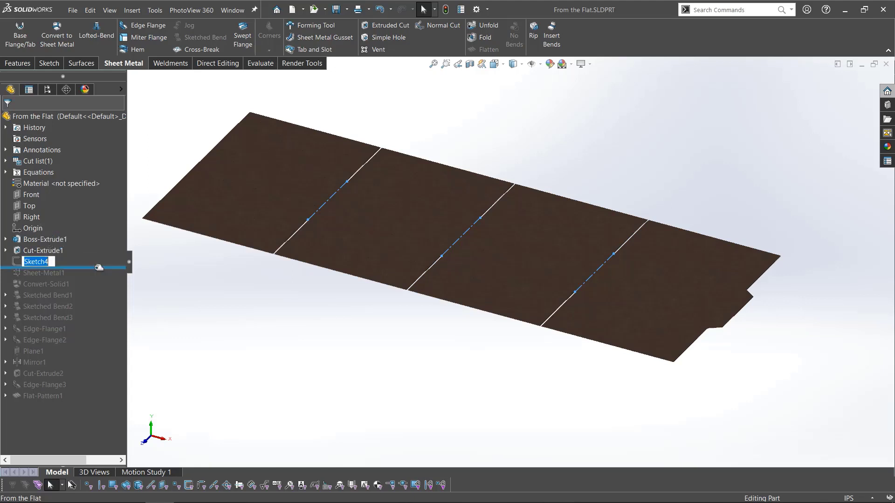
left_click_drag(98, 268, 94, 287)
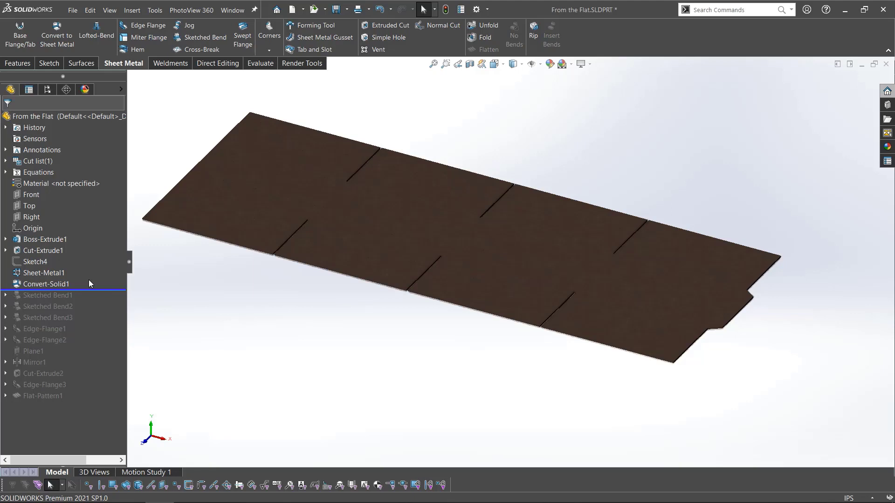
left_click_drag(88, 289, 93, 320)
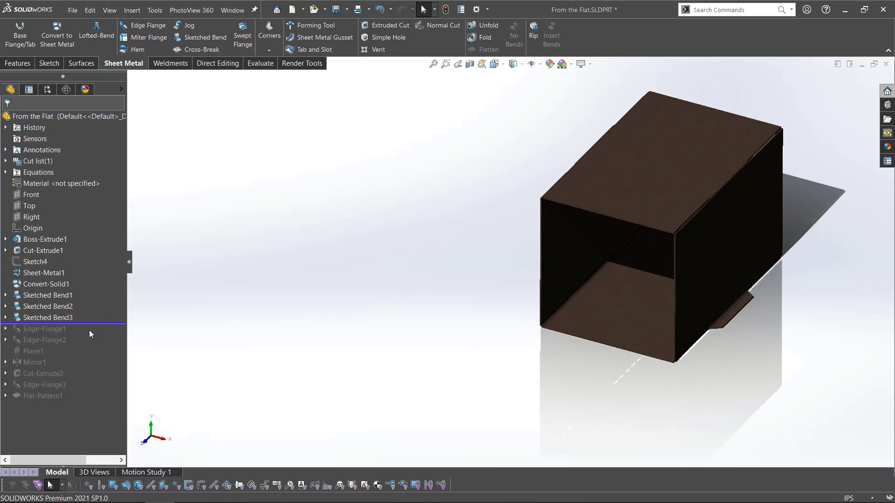
key("f")
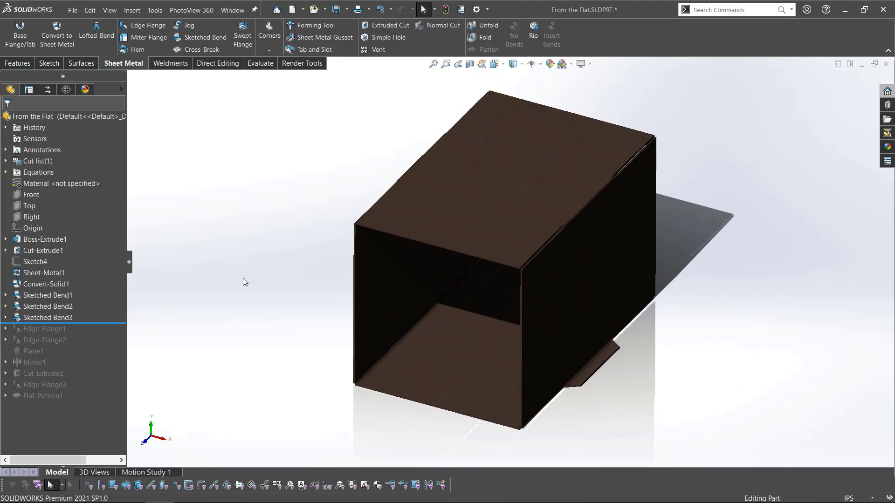
Step: Roll the history forward past Edge-Flange1 and review the flange's length, position and offset settings
left_click_drag(90, 323, 90, 334)
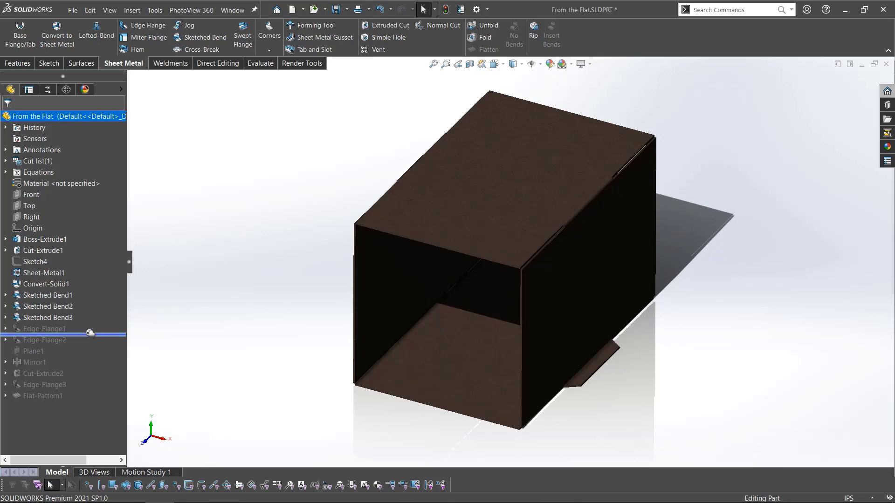
right_click(50, 329)
left_click(60, 249)
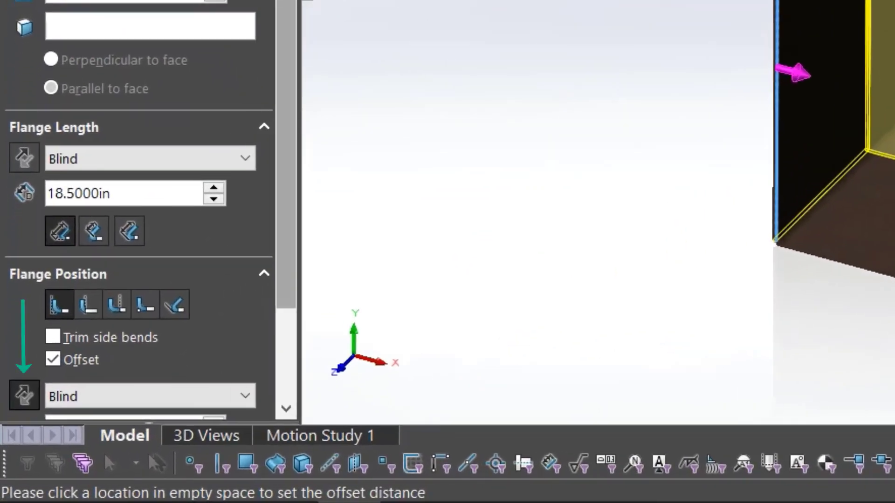
scroll(135, 280, "down", 3)
scroll(292, 48, "down", 1)
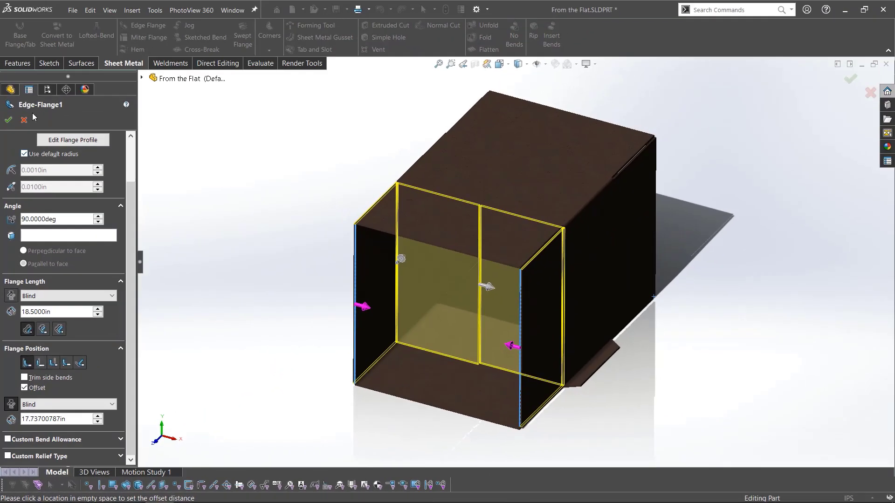
key("Return")
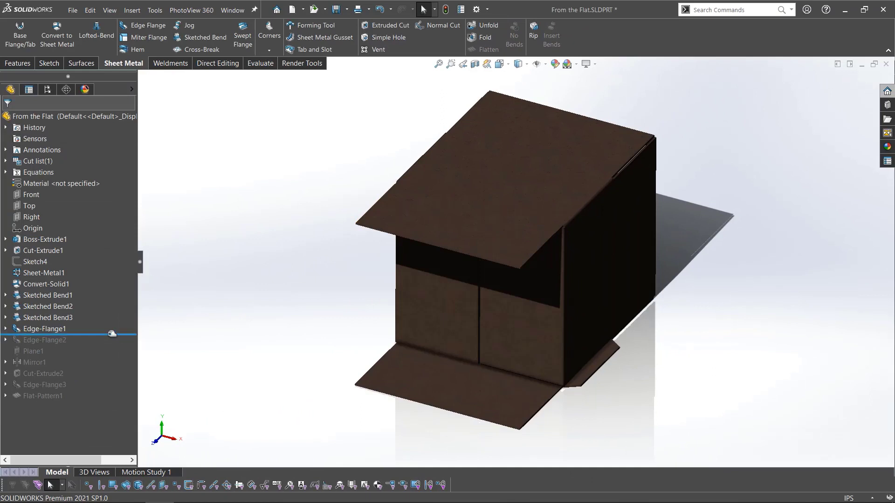
Step: Roll the history forward past Edge-Flange2 and review its flange length and Offset From Surface settings
left_click_drag(111, 335, 107, 346)
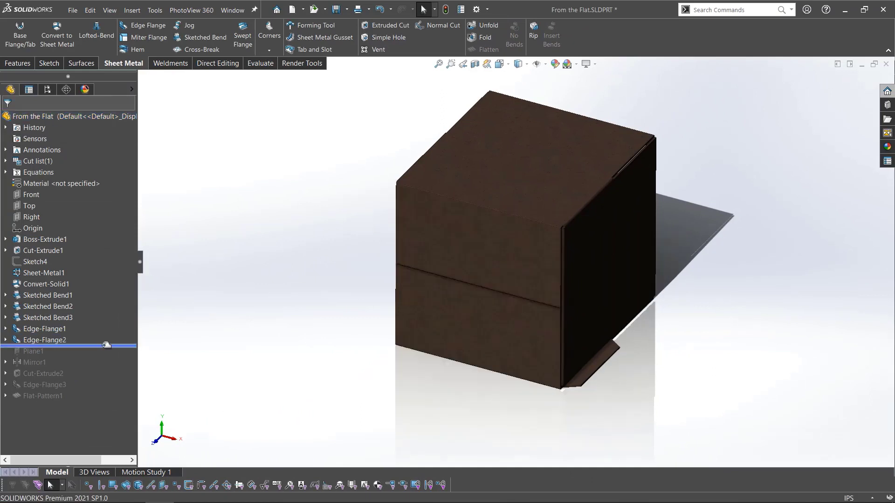
right_click(52, 340)
left_click(60, 247)
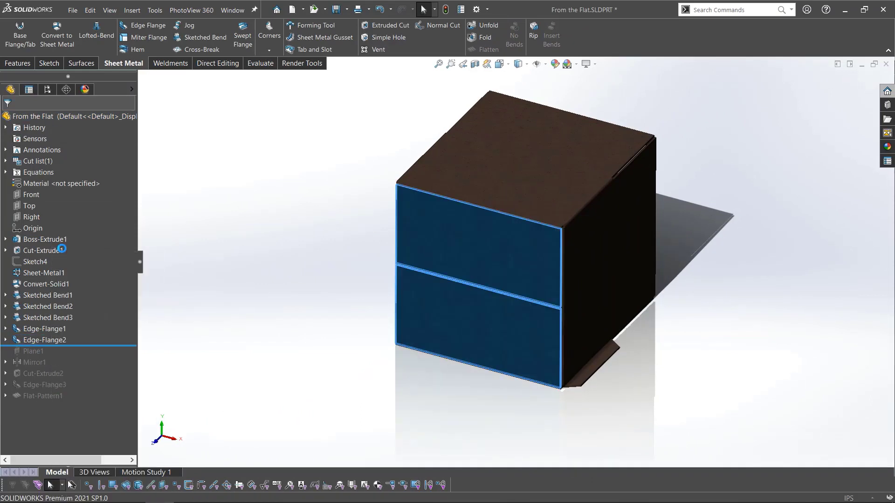
scroll(132, 261, "down", 3)
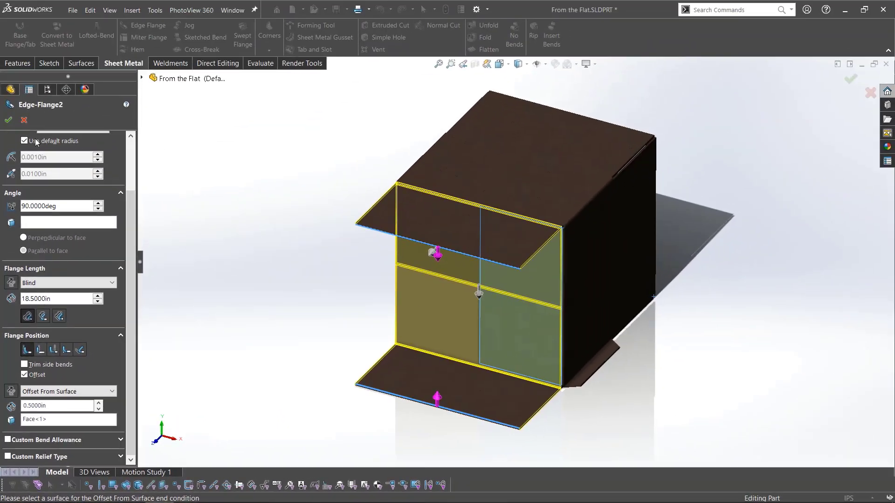
left_click(8, 120)
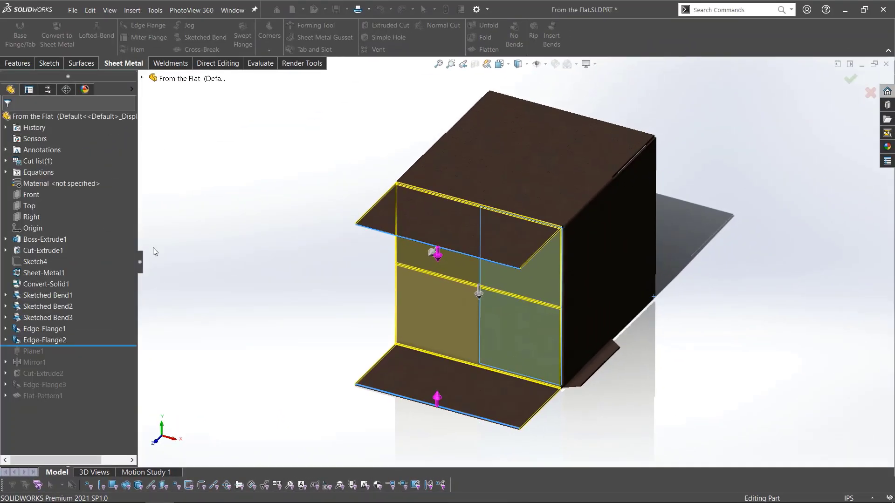
Step: Roll the history forward past Plane1 and Mirror1 to bring in the mirrored half of the box
left_click_drag(126, 346, 33, 357)
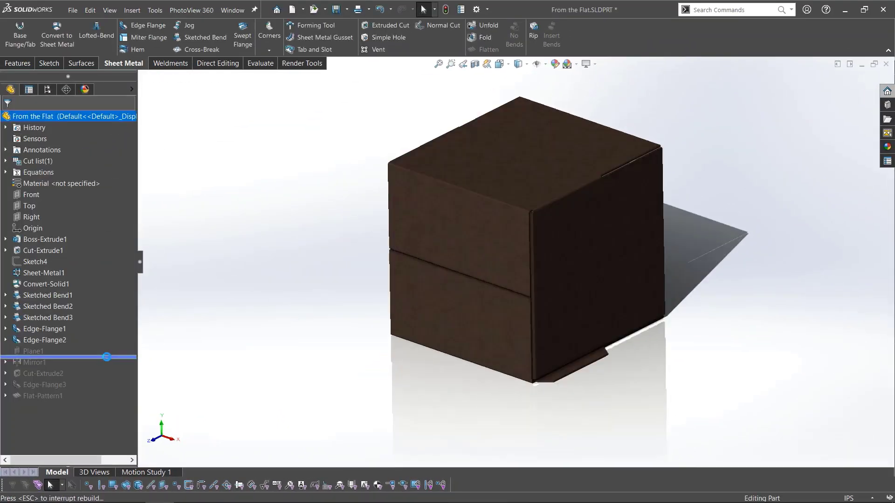
left_click(32, 351)
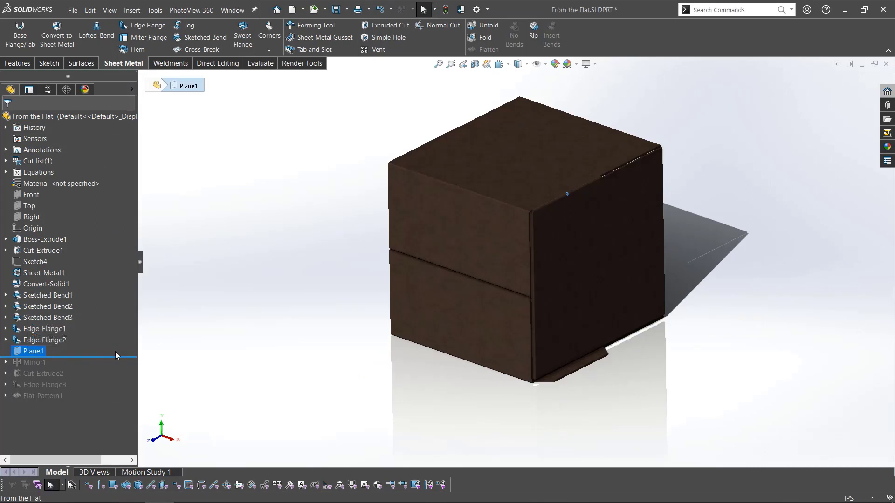
left_click_drag(115, 357, 110, 366)
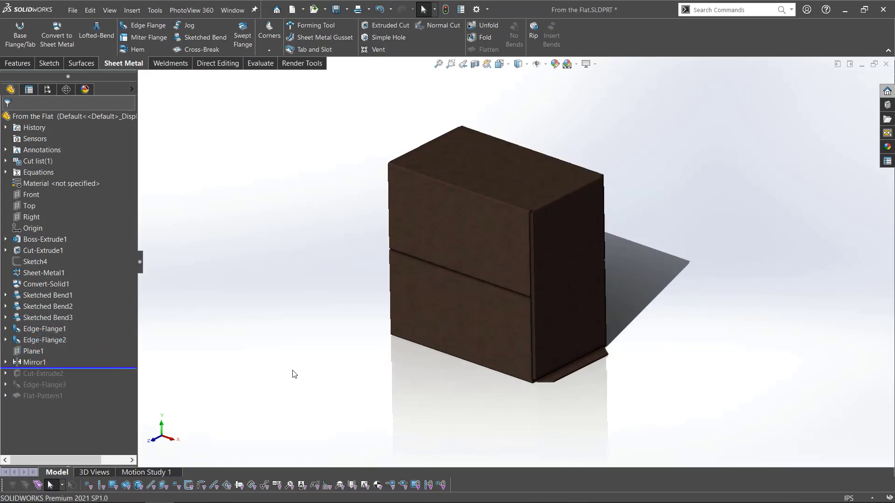
Step: Roll the history forward past Cut-Extrude2 and Edge-Flange3 to the end of the tree, examining the seam tab at the box's lower corner
mouse_move(295, 373)
middle_mouse_down()
mouse_move(253, 338)
mouse_move(203, 335)
mouse_move(196, 343)
mouse_move(267, 334)
mouse_move(307, 360)
middle_mouse_up()
scroll(580, 399, "down", 6)
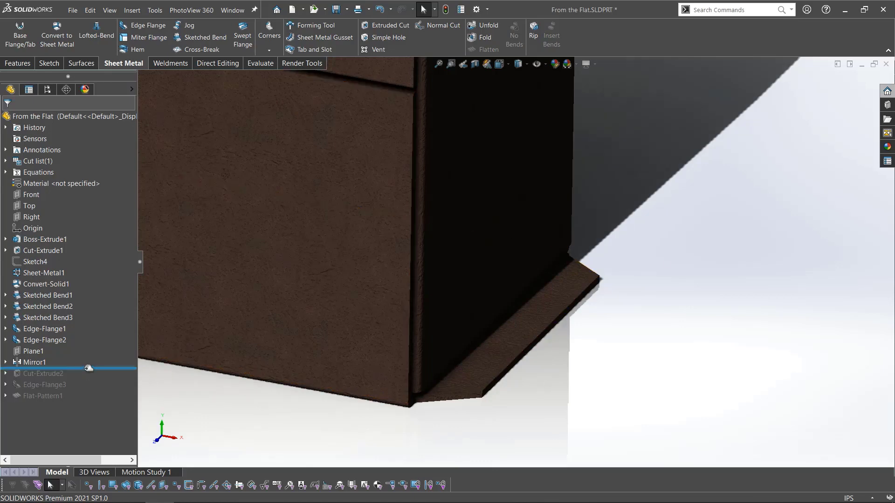
left_click_drag(89, 370, 86, 376)
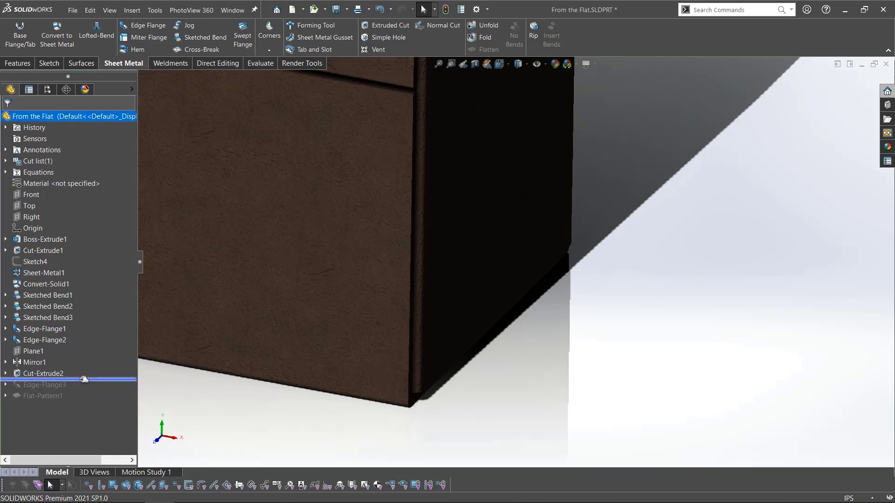
left_click_drag(84, 379, 82, 390)
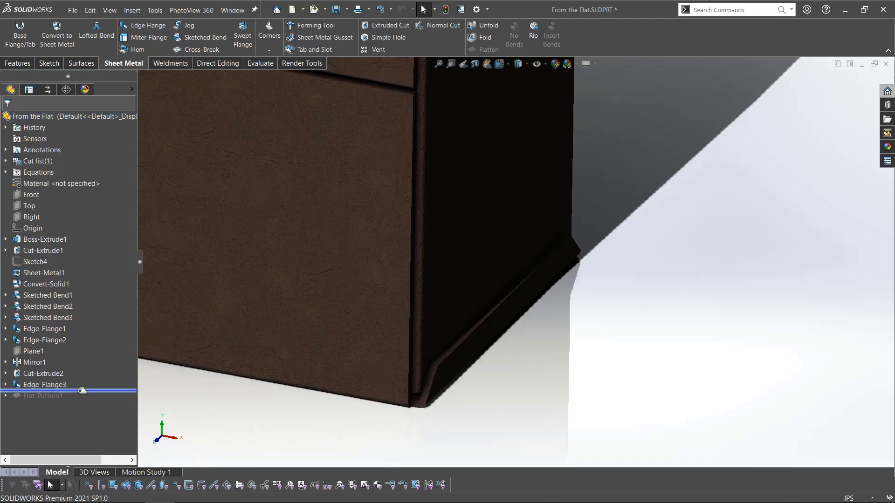
left_click(507, 332)
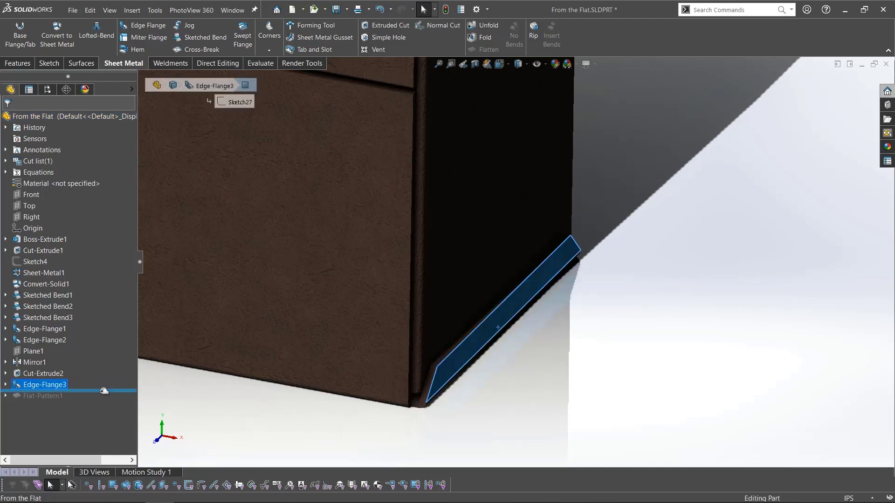
left_click_drag(103, 390, 102, 401)
key("f")
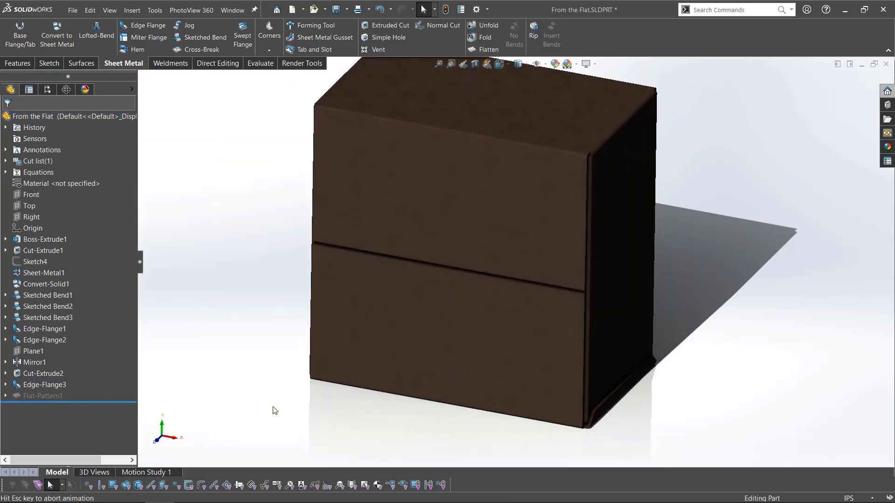
Step: Flatten the box and examine its flat pattern, including the bend lines, slits and seam tab
left_click(485, 49)
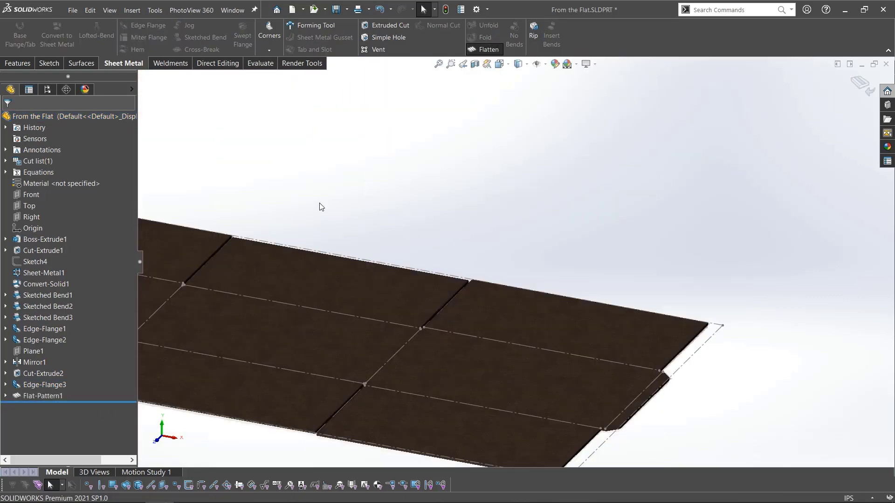
key("f")
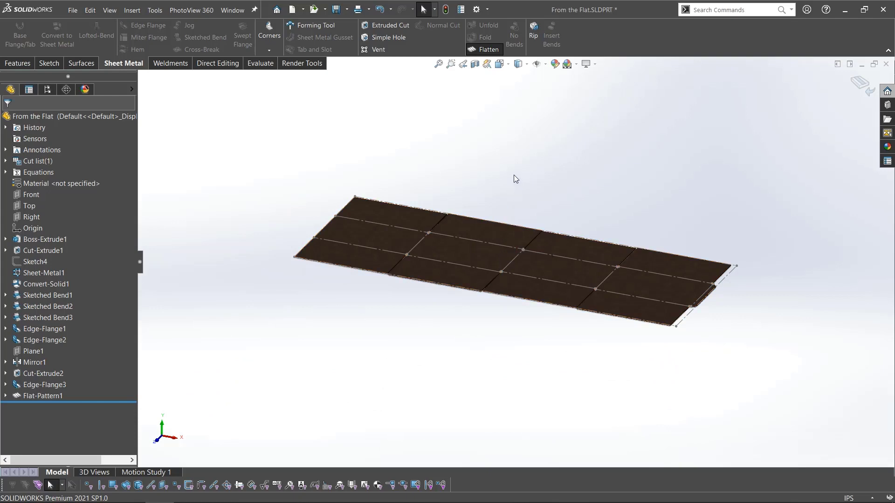
scroll(508, 169, "down", 5)
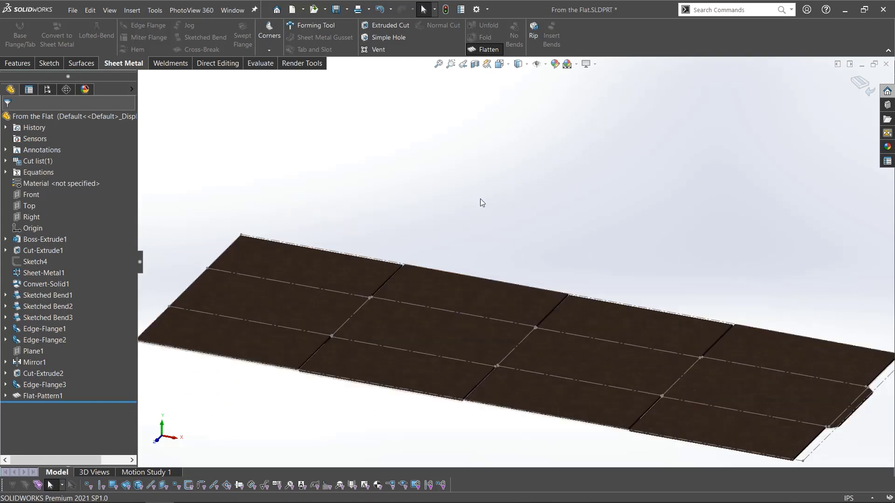
middle_click_drag(480, 199, 488, 135, "ctrl")
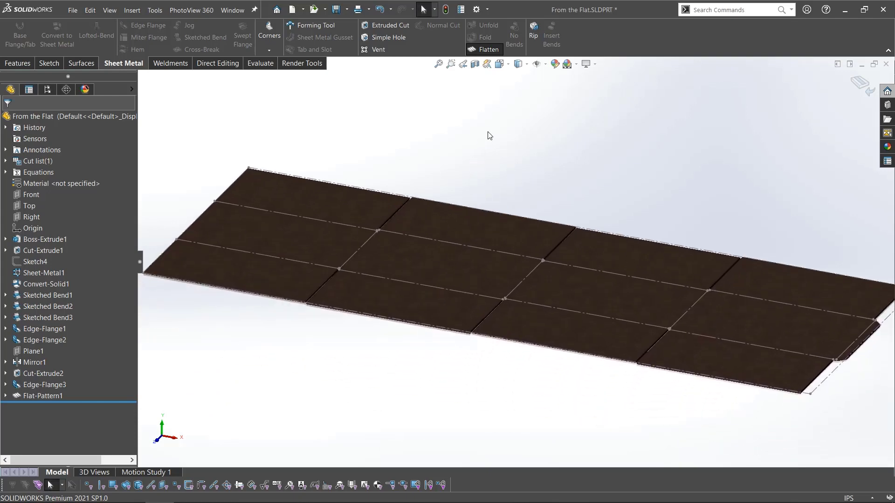
middle_click_drag(507, 376, 487, 384)
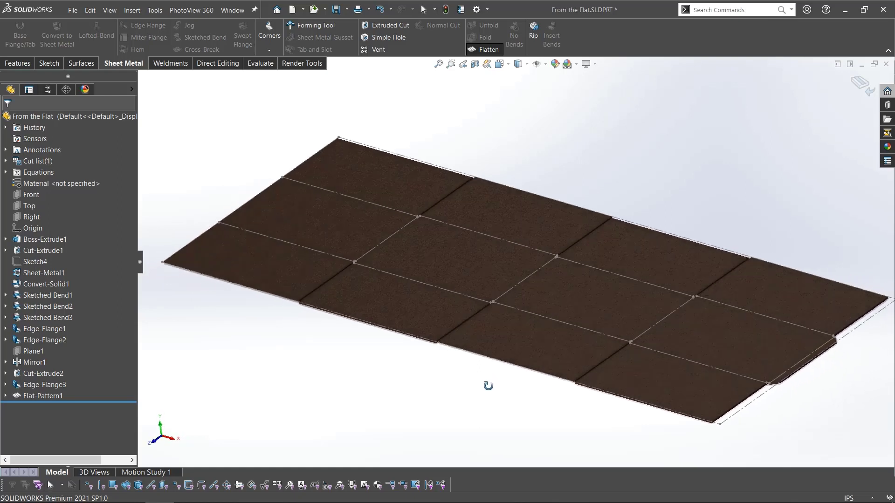
Step: Return the box to its folded state and show the whole part in the Trimetric view
left_click(488, 49)
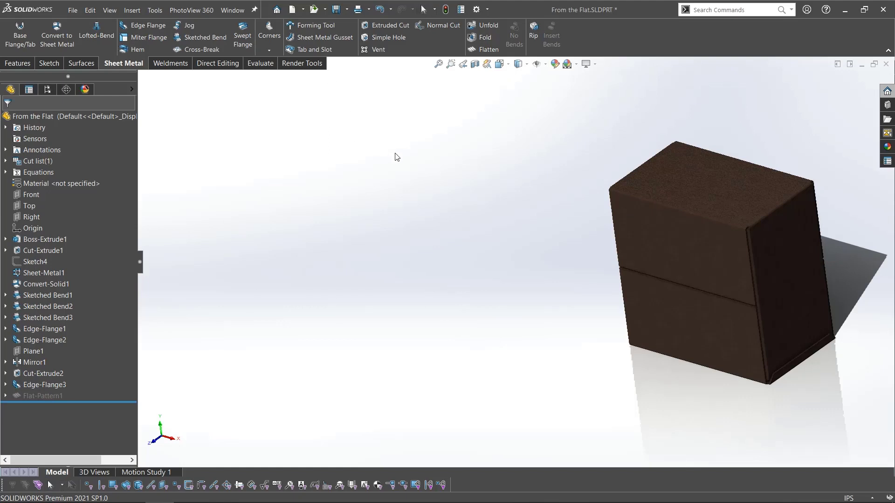
key("f")
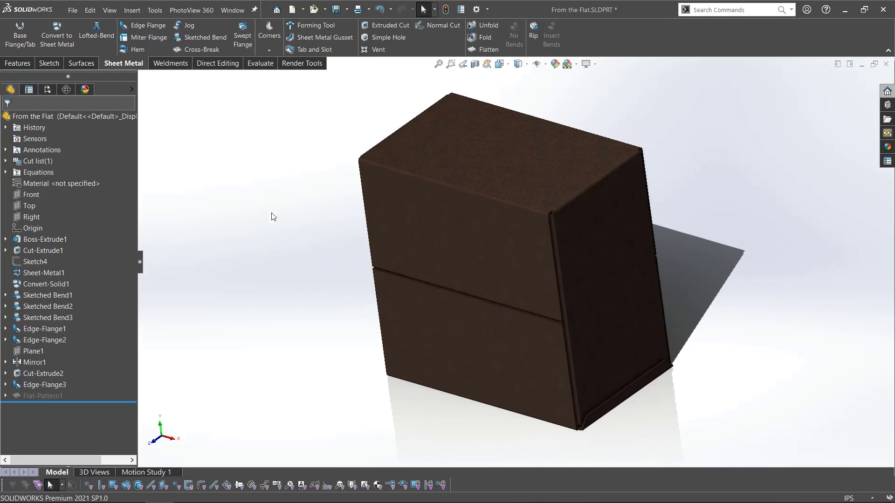
key("ctrl+7")
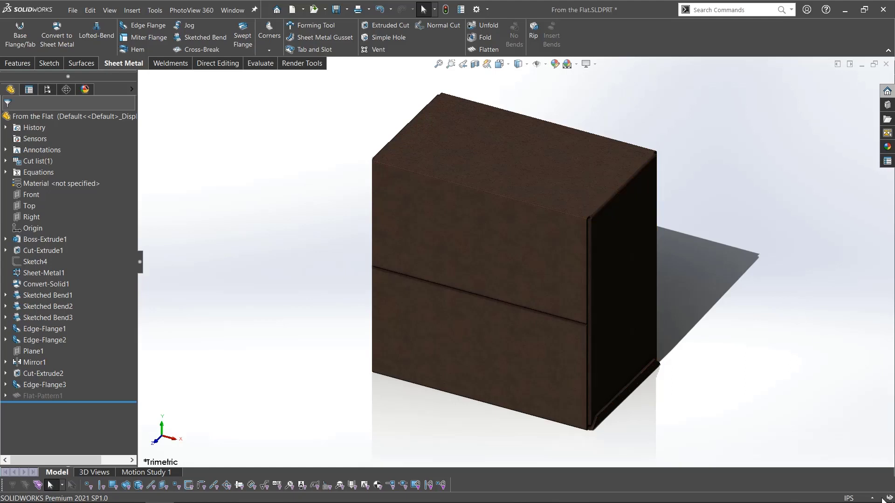
mouse_move(880, 501)
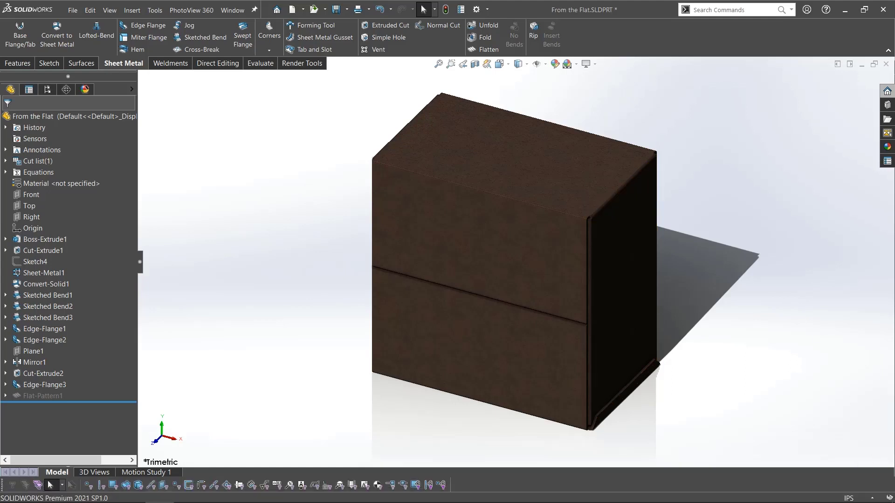